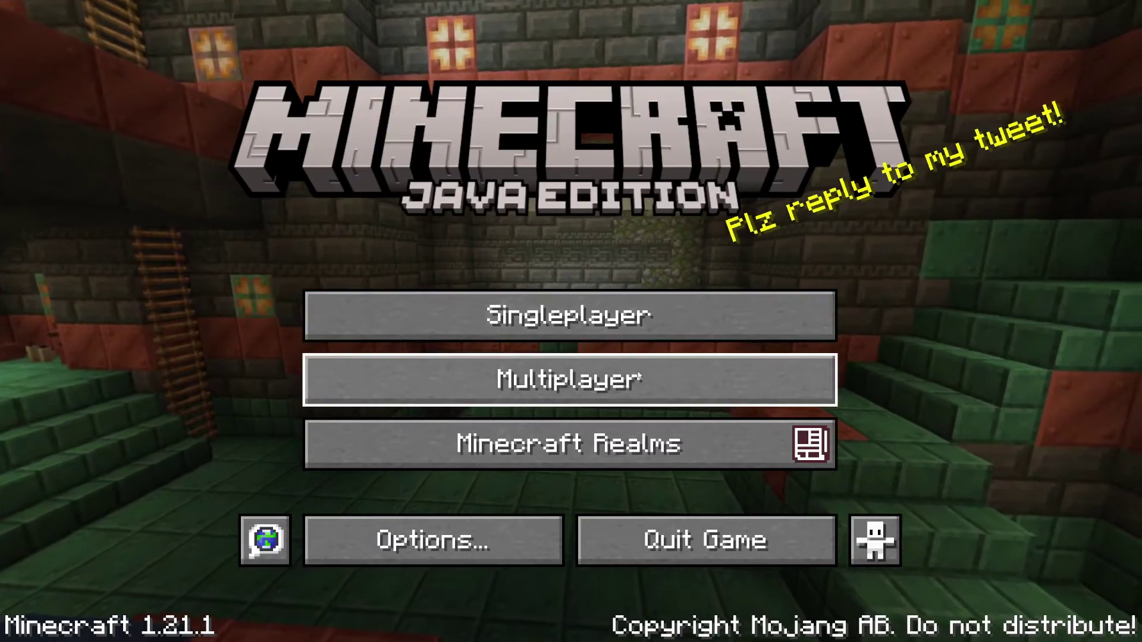
# Quit Minecraft, switch to Chrome, search Google for "optifine" and open the OptiFine site's downloads page
pyautogui.click(706, 539)
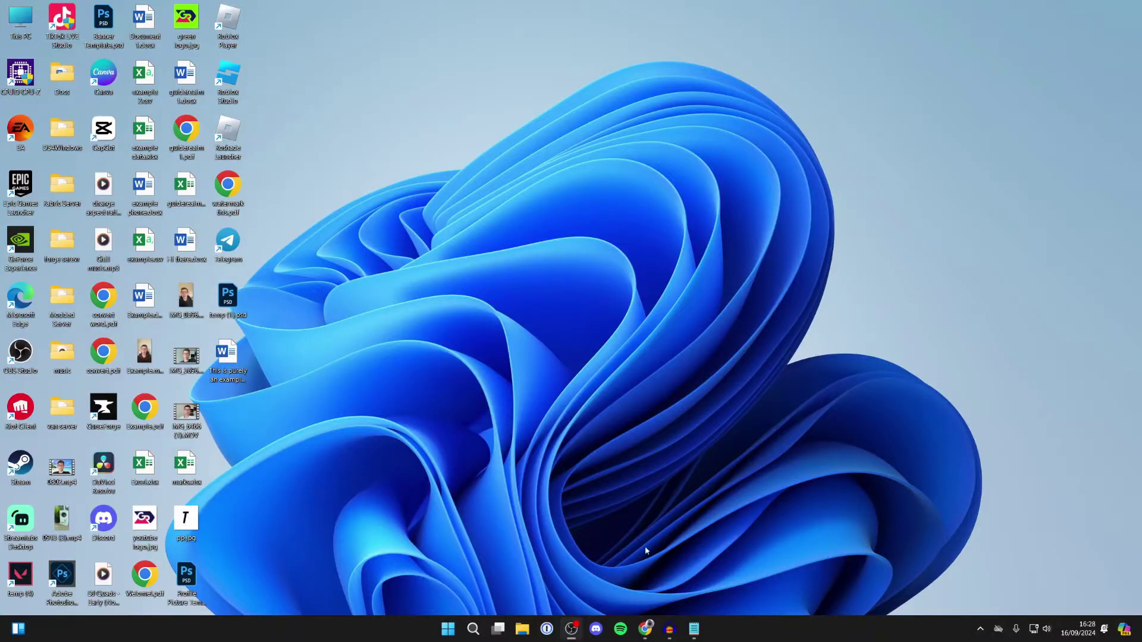
pyautogui.click(644, 628)
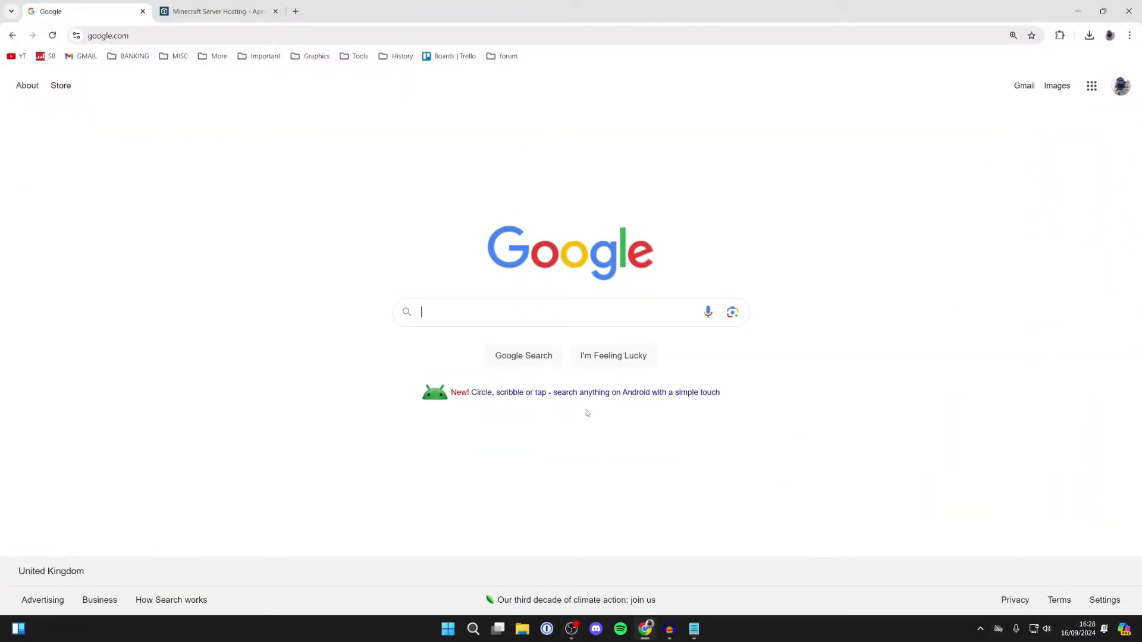
pyautogui.write('optifine')
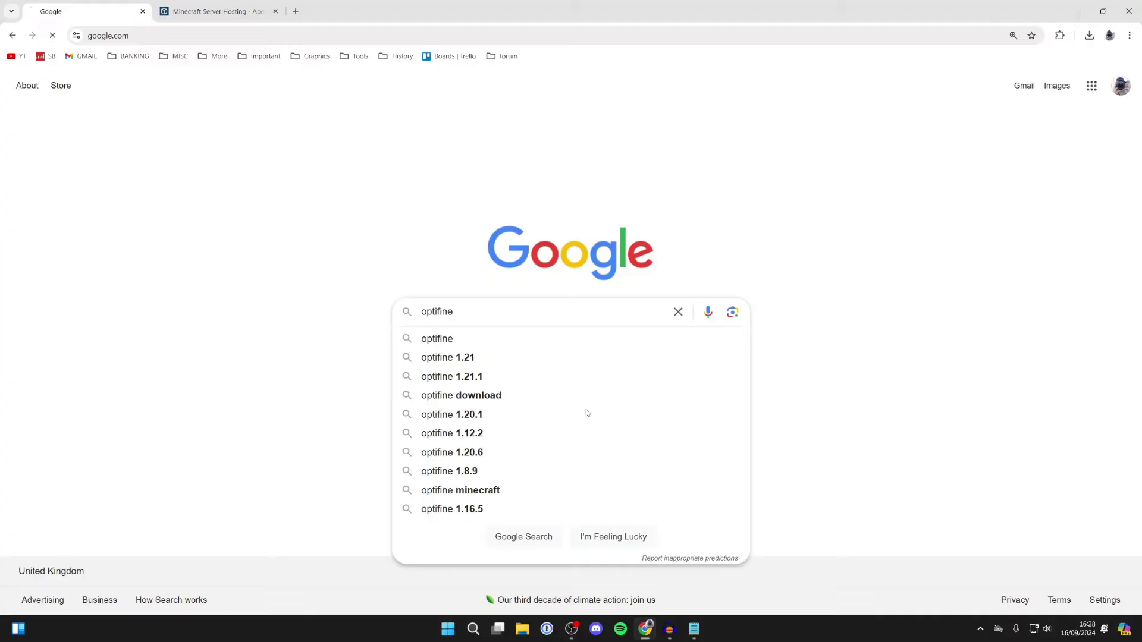
pyautogui.press('Return')
pyautogui.click(145, 203)
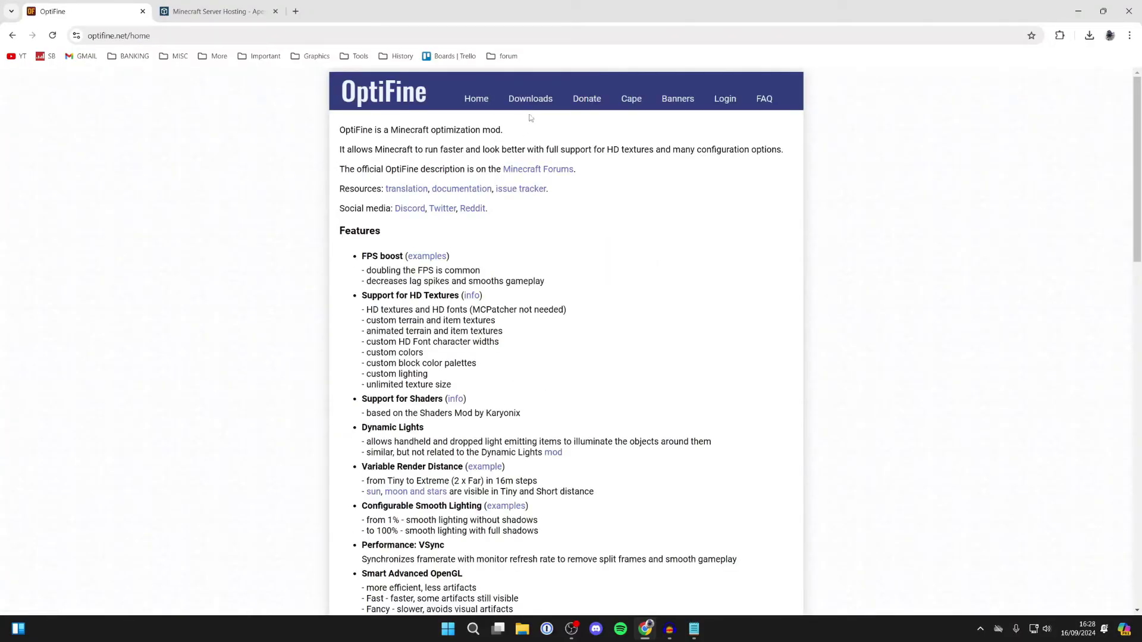
pyautogui.click(532, 105)
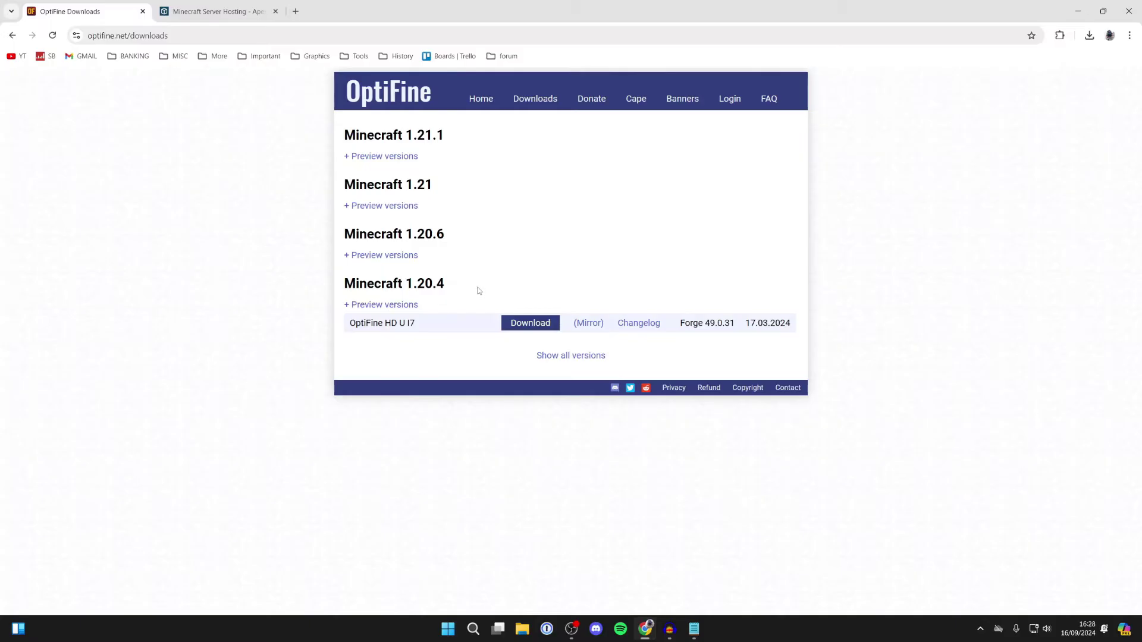
# Download OptiFine HD U I7 for Minecraft 1.20.4, skipping the advertisement page
pyautogui.click(535, 324)
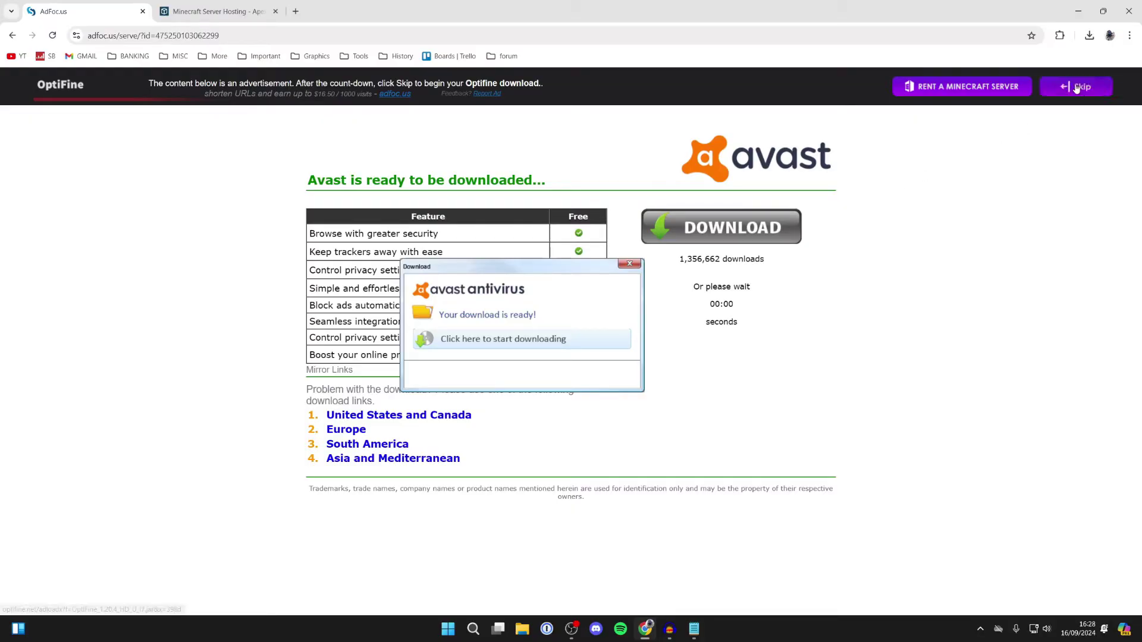
pyautogui.click(1075, 86)
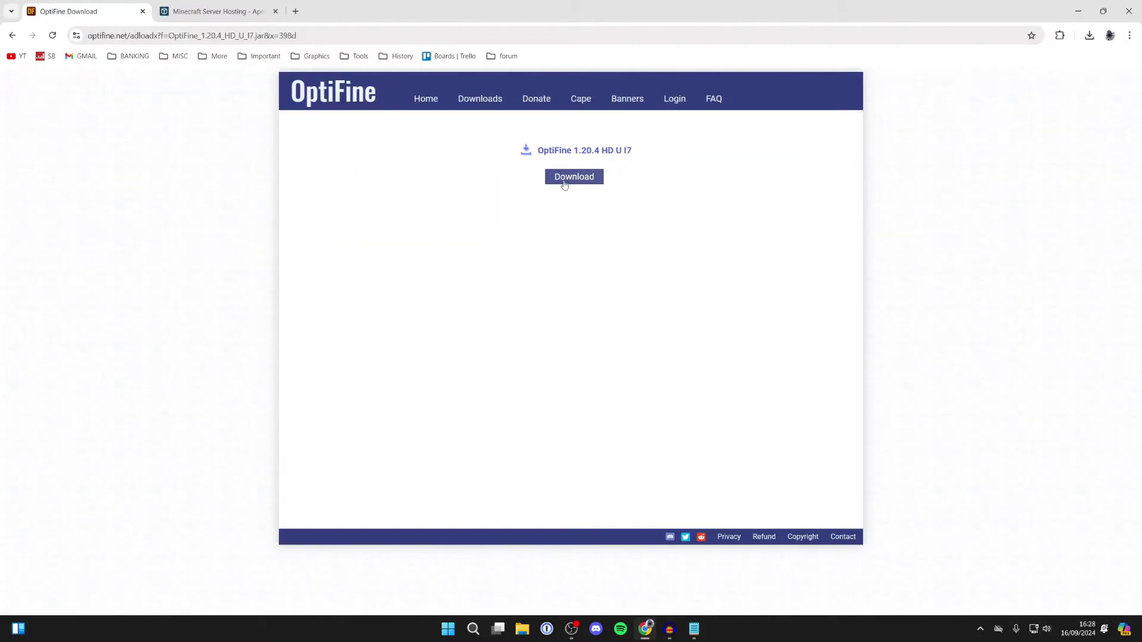
pyautogui.click(561, 185)
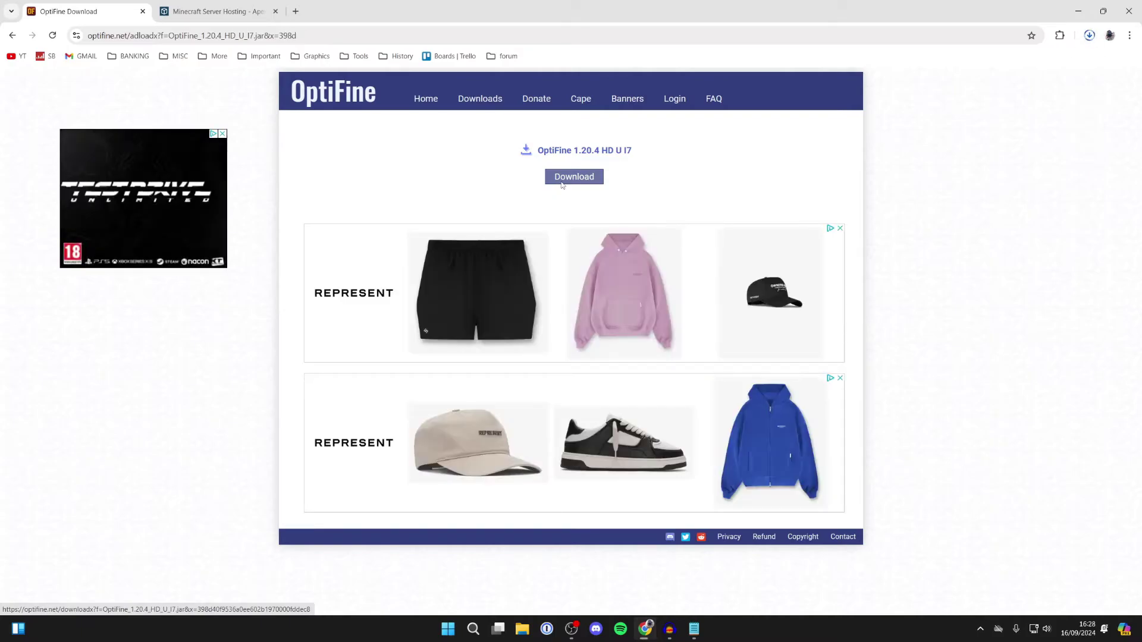
# Go to google.com, search for "minecraft forge" and open the Forge downloads site
pyautogui.click(539, 34)
pyautogui.write('google.com')
pyautogui.press('Return')
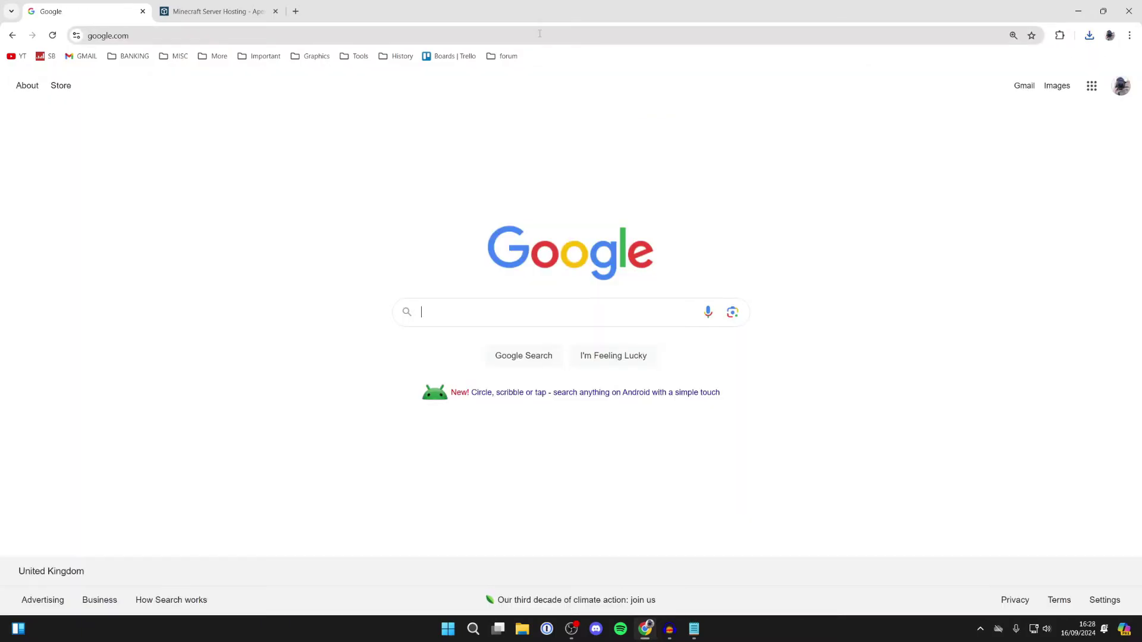
pyautogui.write('minecraft')
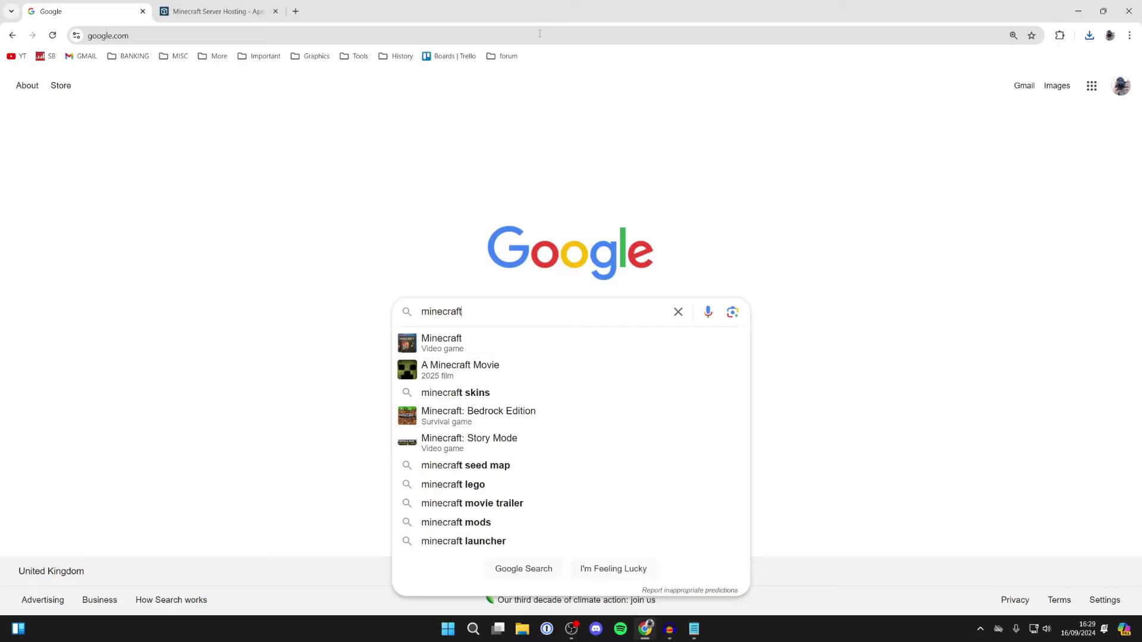
pyautogui.write(' forge')
pyautogui.press('Return')
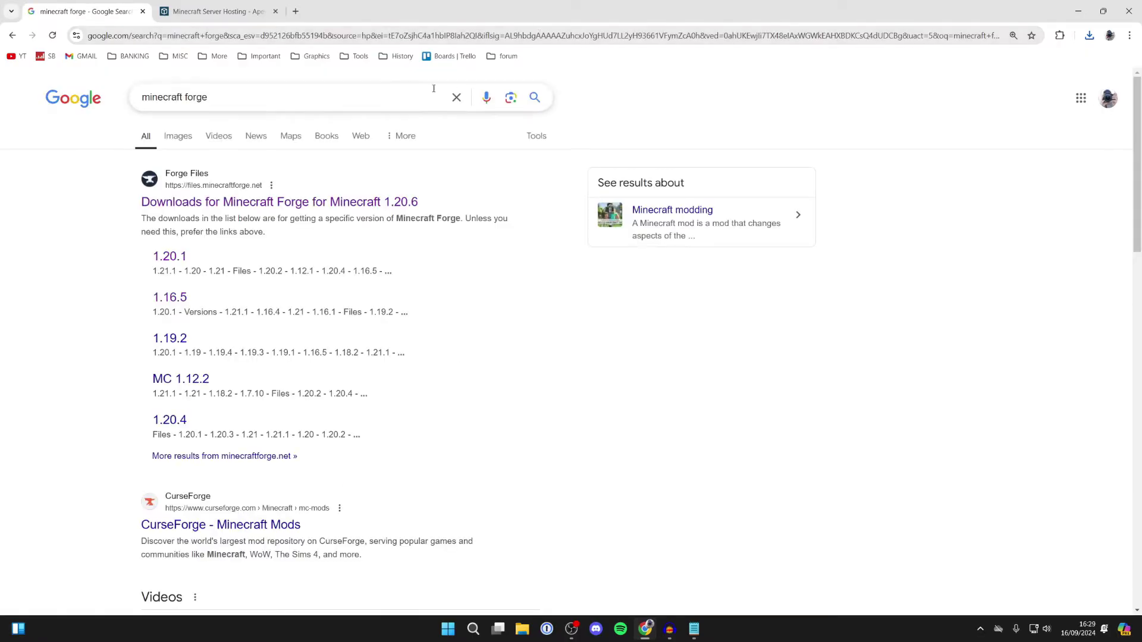
pyautogui.click(373, 196)
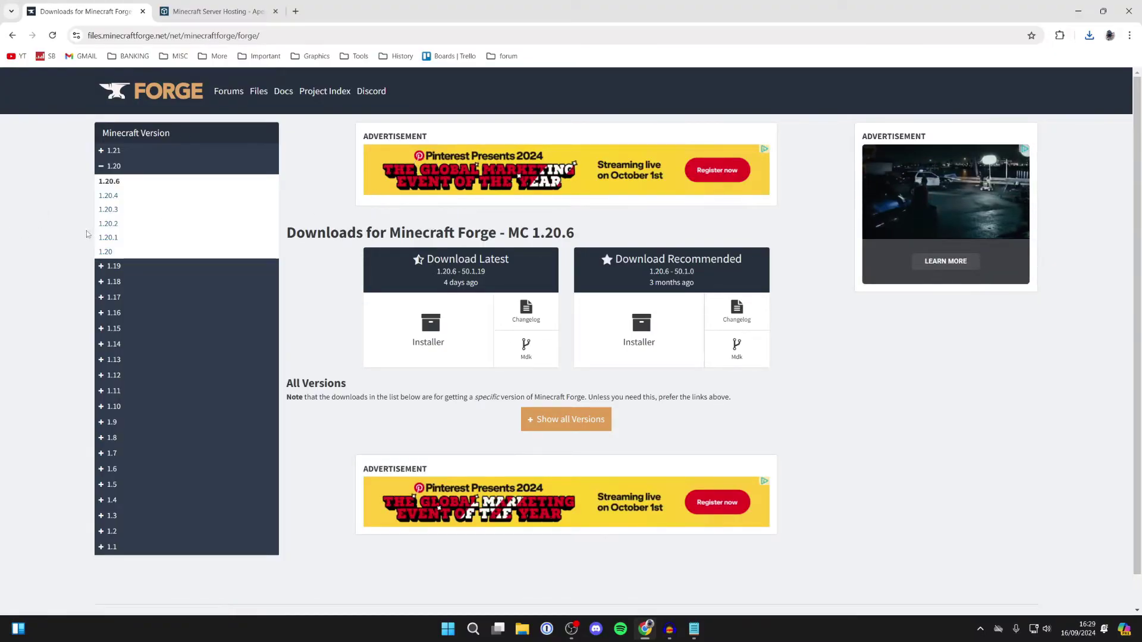
# Download the latest Forge installer for Minecraft 1.20.4, skipping the advertisement, and return to the Forge downloads page
pyautogui.click(110, 196)
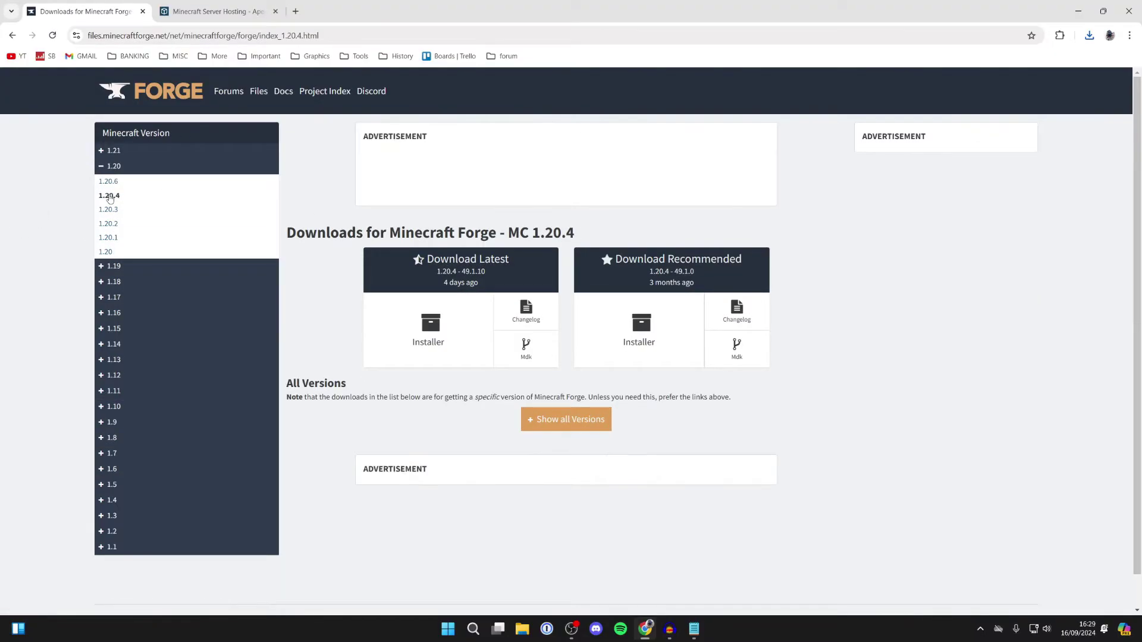
pyautogui.click(420, 338)
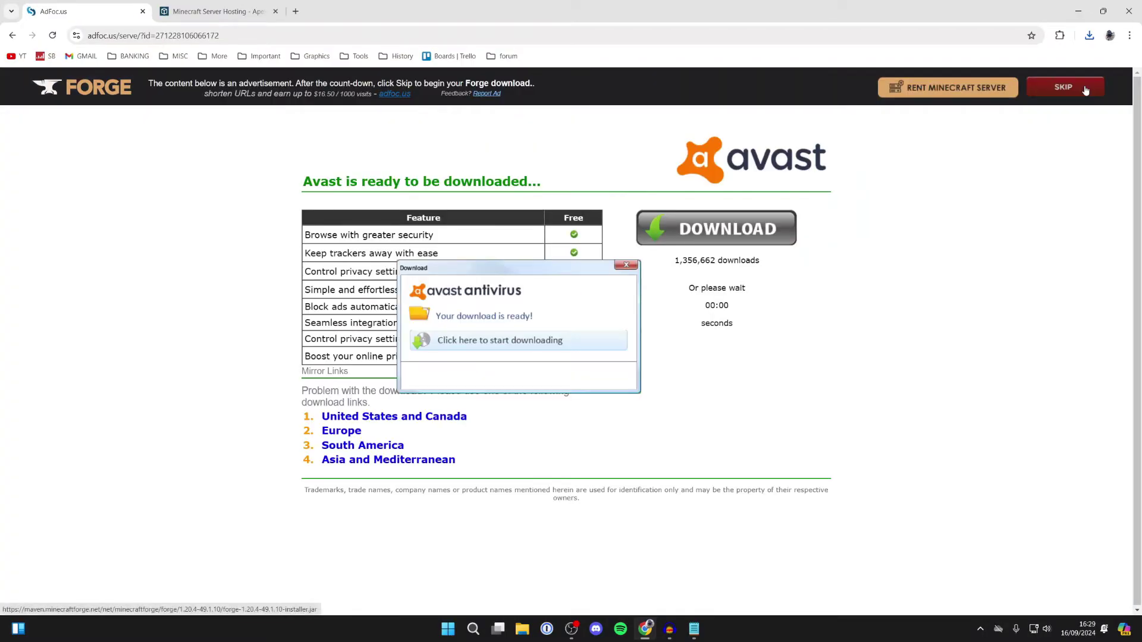
pyautogui.click(1086, 90)
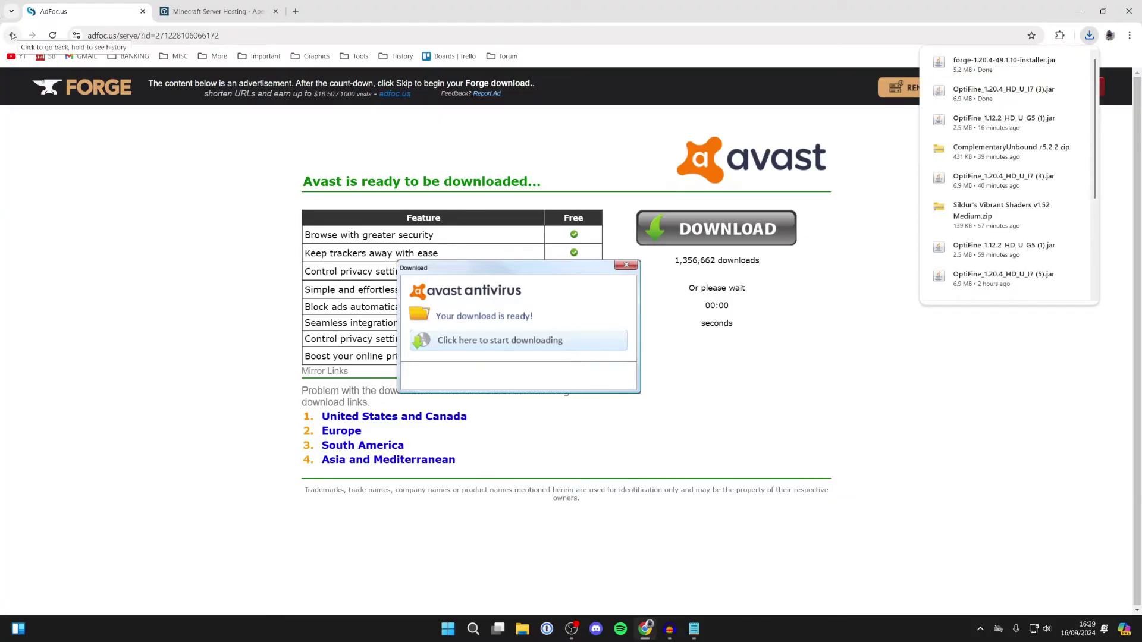
pyautogui.click(12, 36)
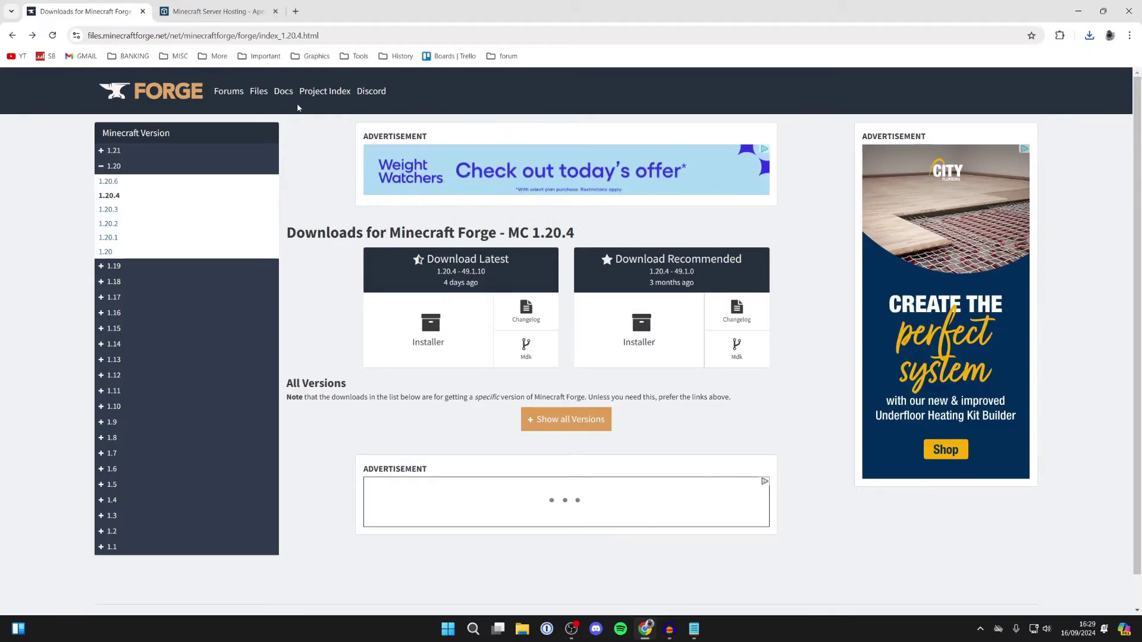
# Look through the features on the Apex Hosting Minecraft server page
pyautogui.click(201, 5)
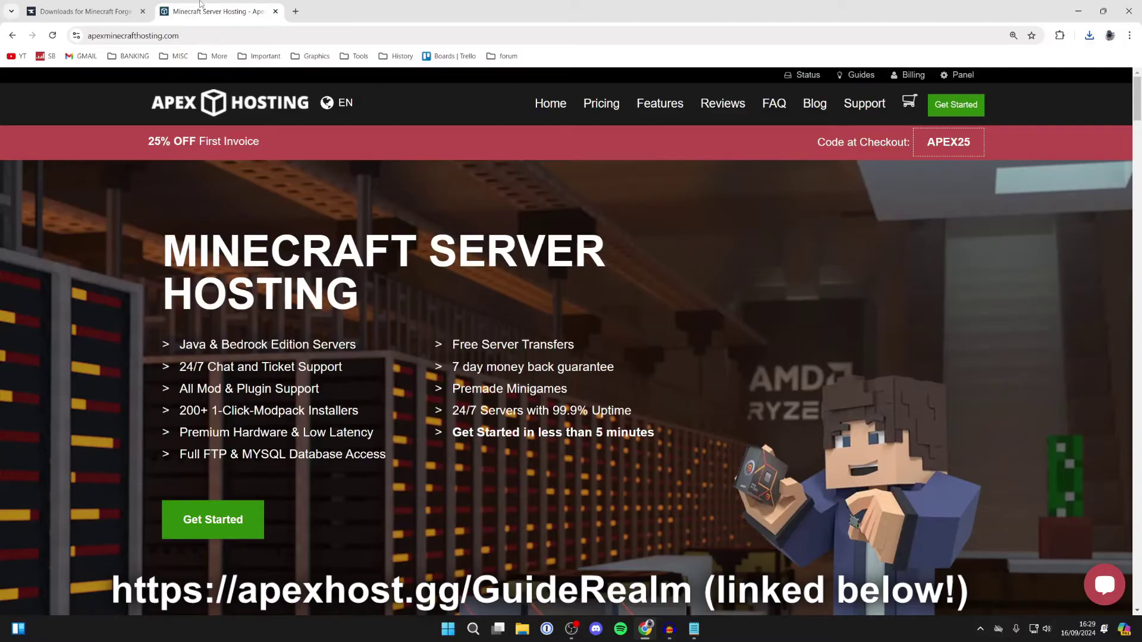
pyautogui.scroll(-8, 363, 333)
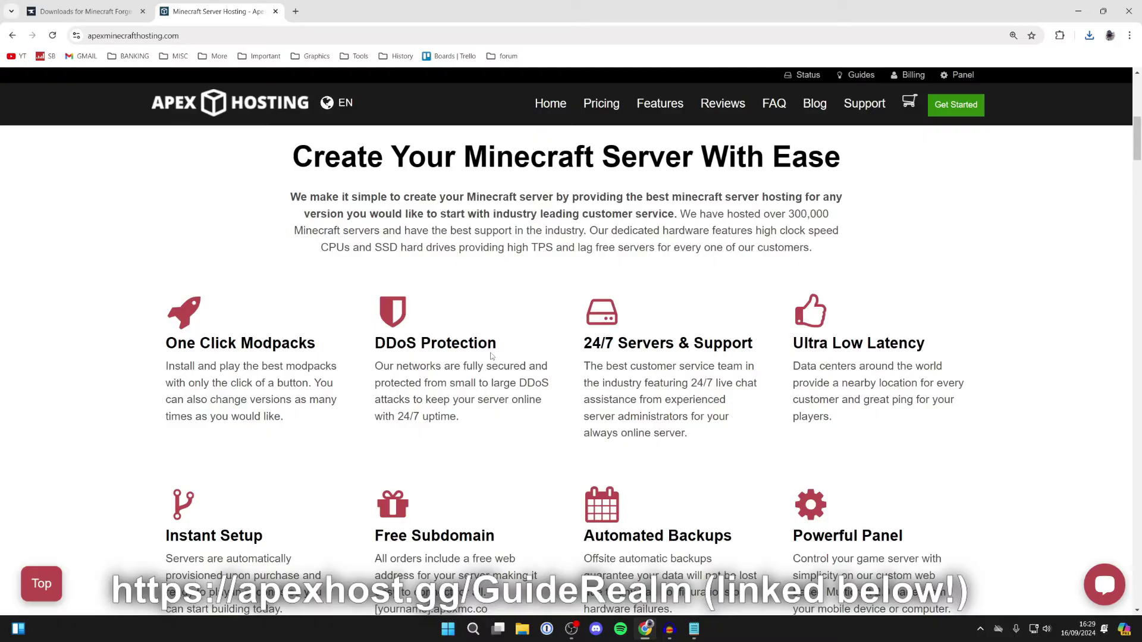
pyautogui.scroll(-1, 743, 501)
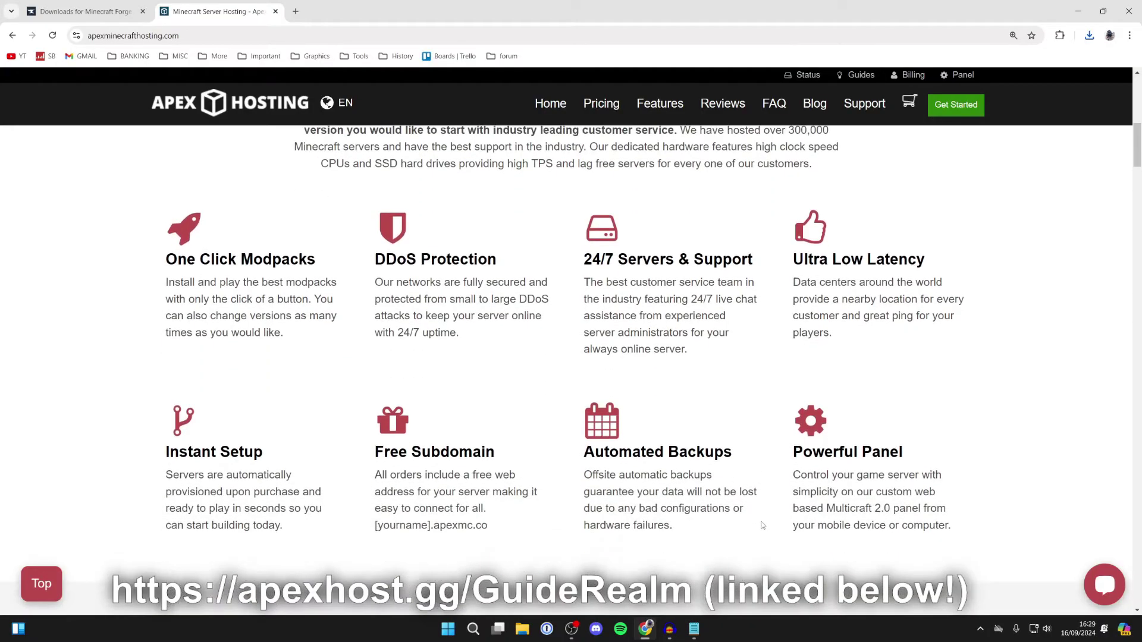
pyautogui.scroll(10, 746, 476)
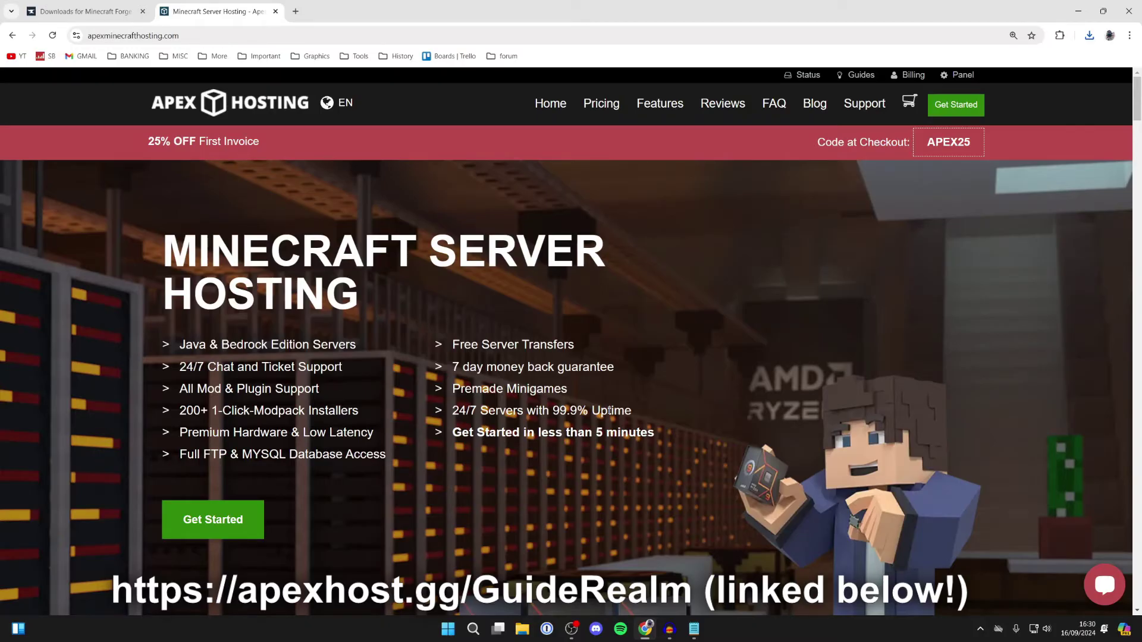
# Move the downloaded Forge installer and OptiFine jar files from the Downloads folder to the middle of the desktop
pyautogui.press('super+d')
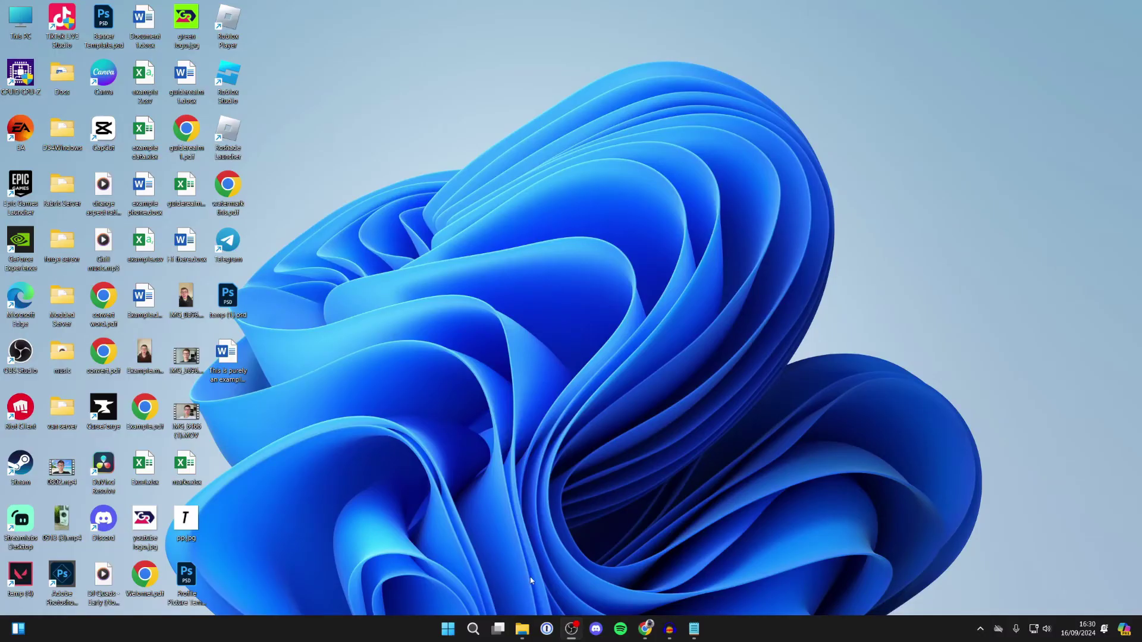
pyautogui.click(522, 629)
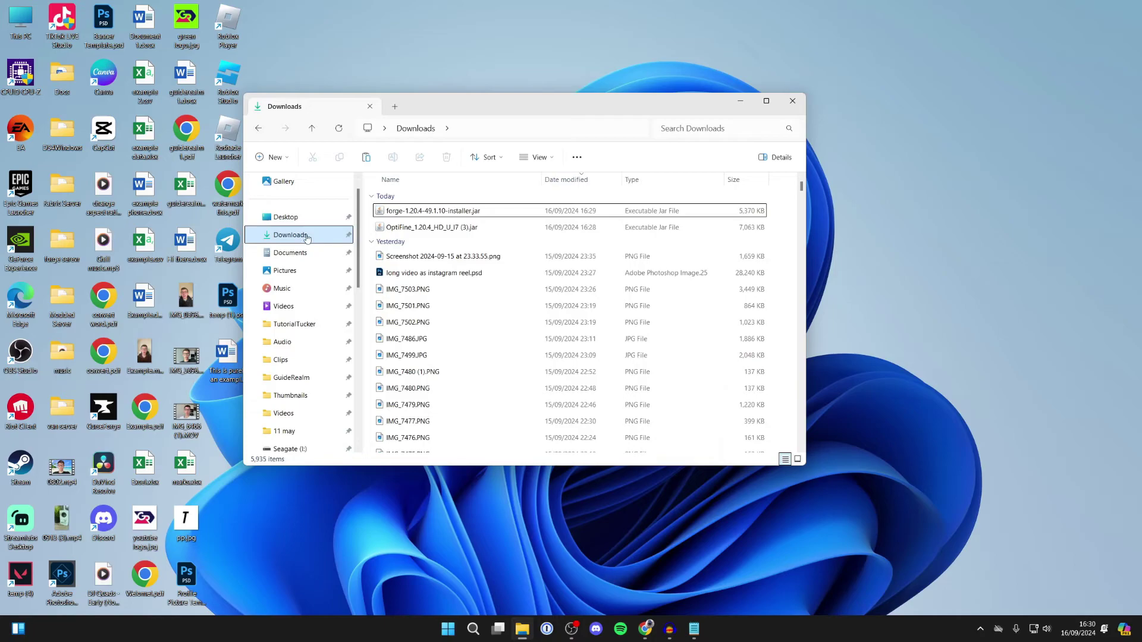
pyautogui.click(416, 227)
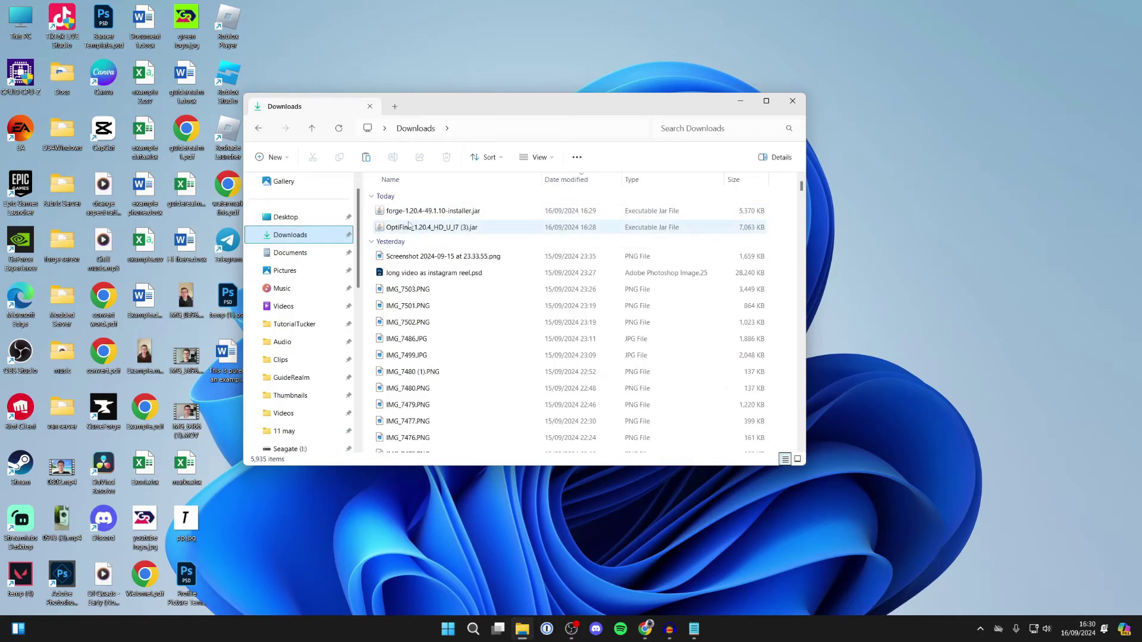
pyautogui.keyDown('ctrl'); pyautogui.click(412, 212); pyautogui.keyUp('ctrl')
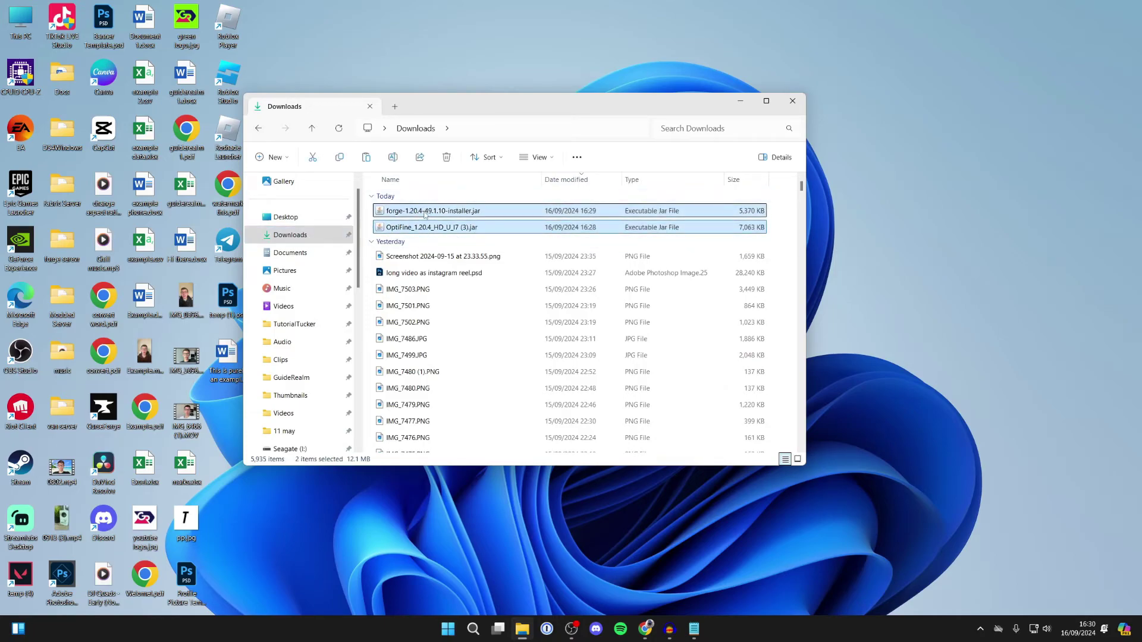
pyautogui.moveTo(424, 214); pyautogui.dragTo(933, 240)
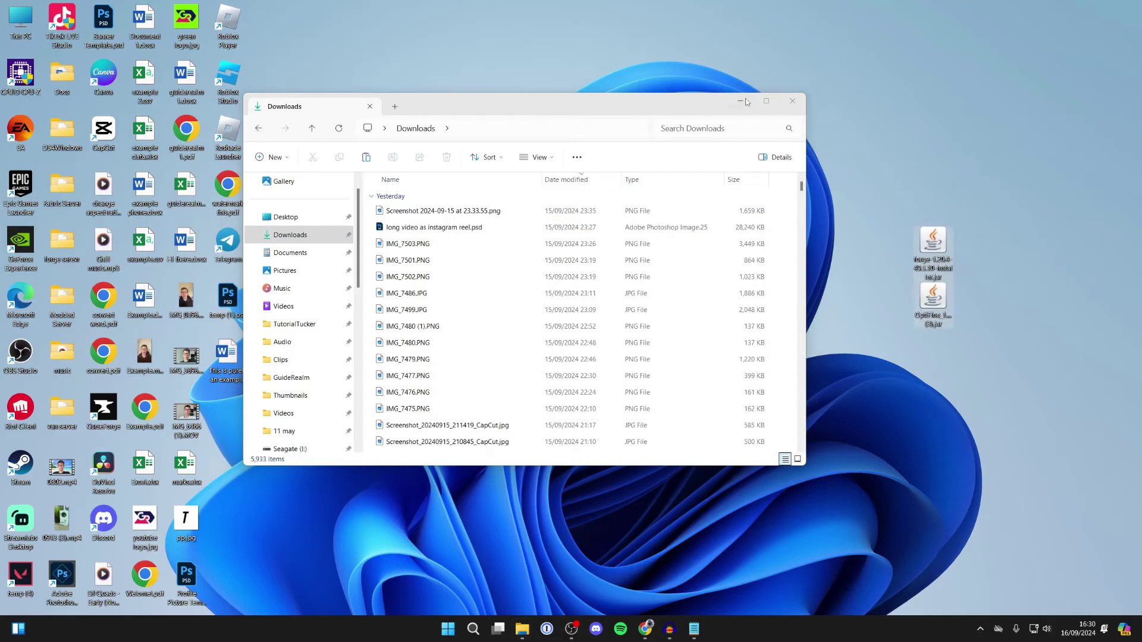
pyautogui.click(740, 102)
pyautogui.moveTo(925, 293); pyautogui.dragTo(593, 348)
pyautogui.click(566, 257)
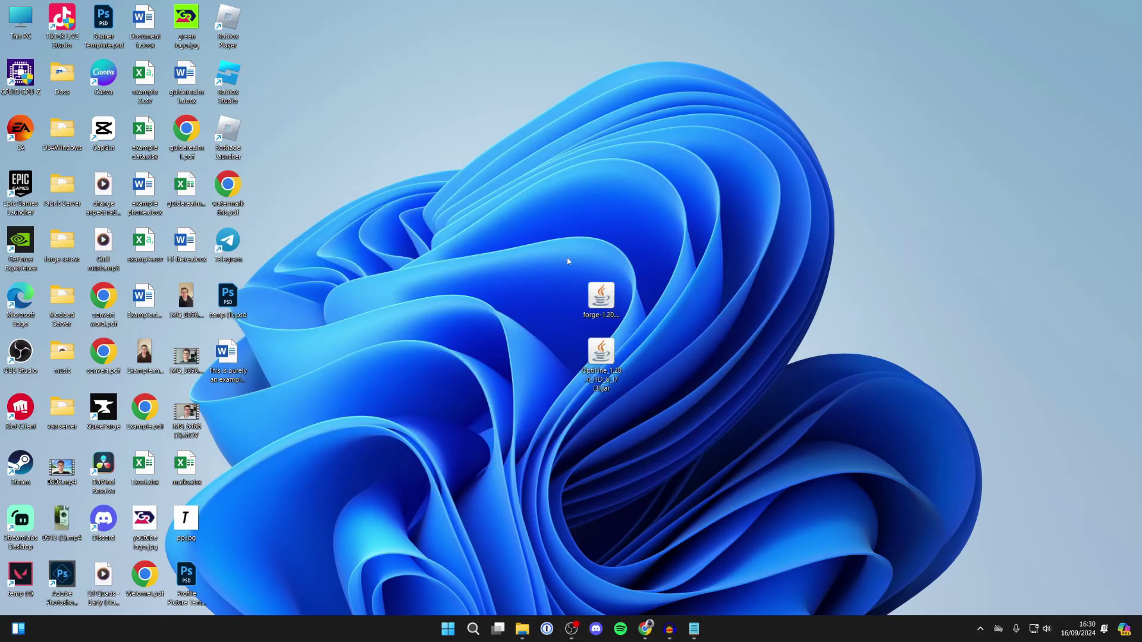
# Preview the Forge installer, view the Java download page on java.com in the browser, and close the installer
pyautogui.doubleClick(602, 292)
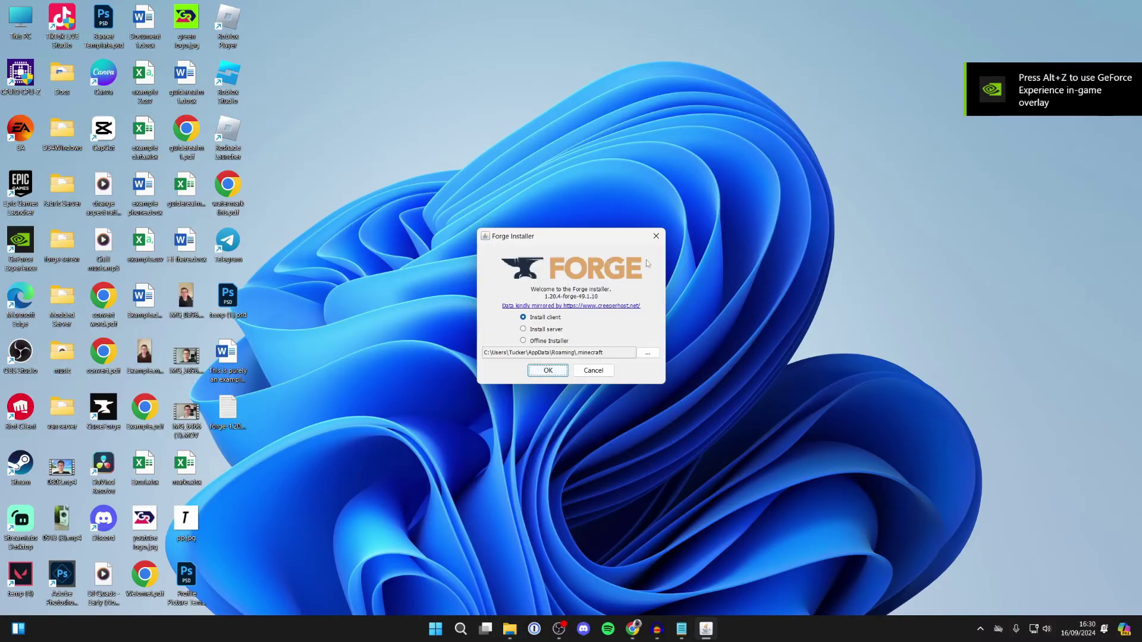
pyautogui.click(633, 628)
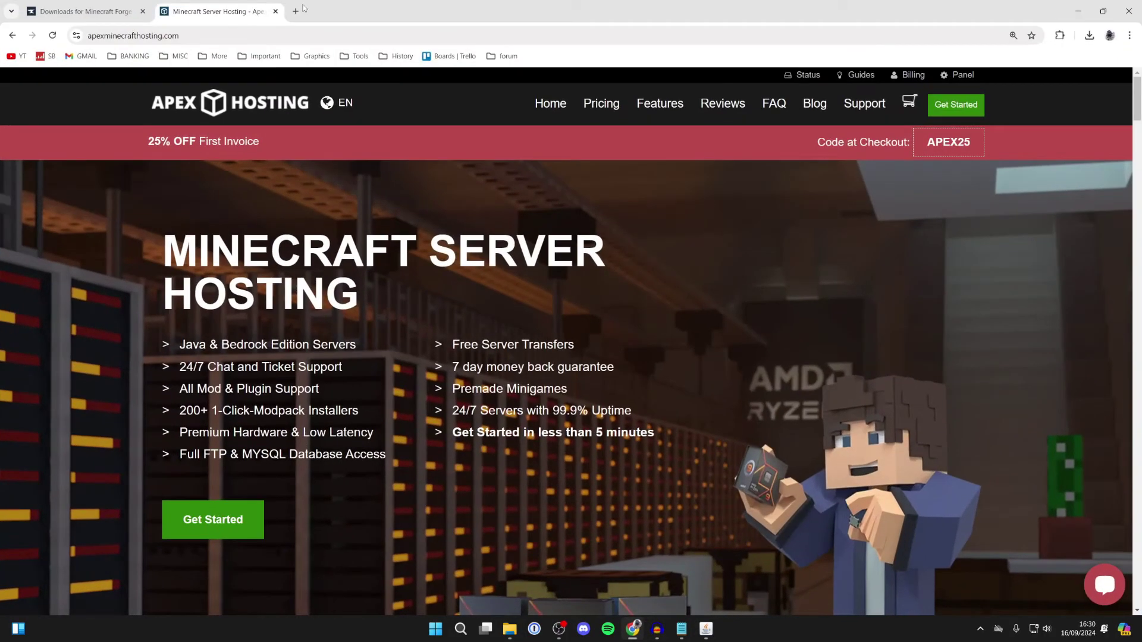
pyautogui.click(292, 33)
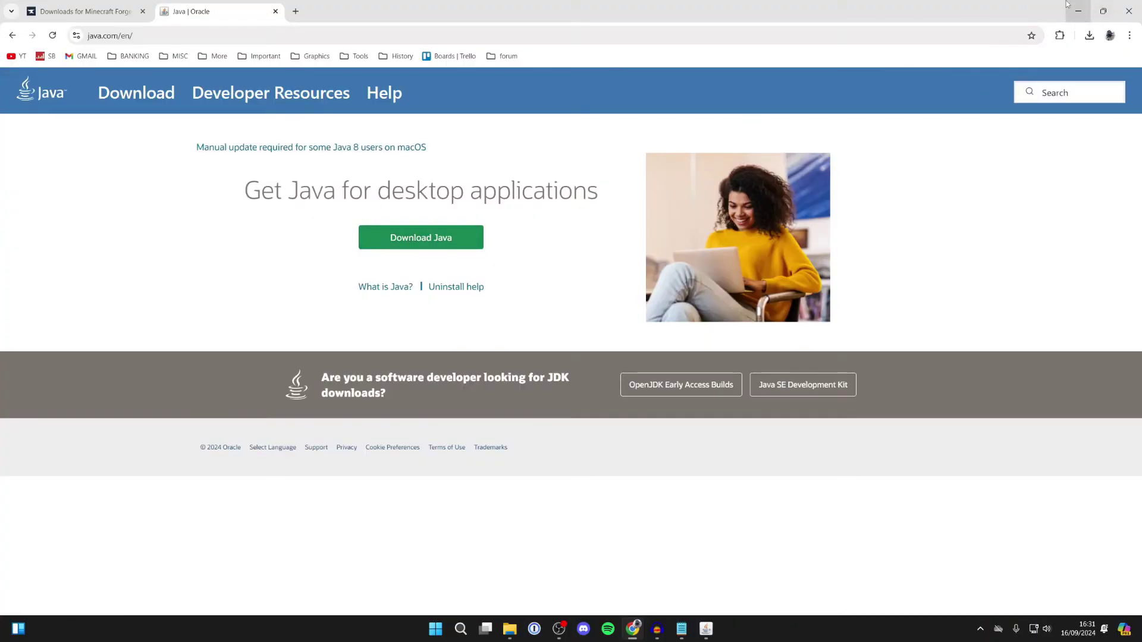
pyautogui.click(1077, 10)
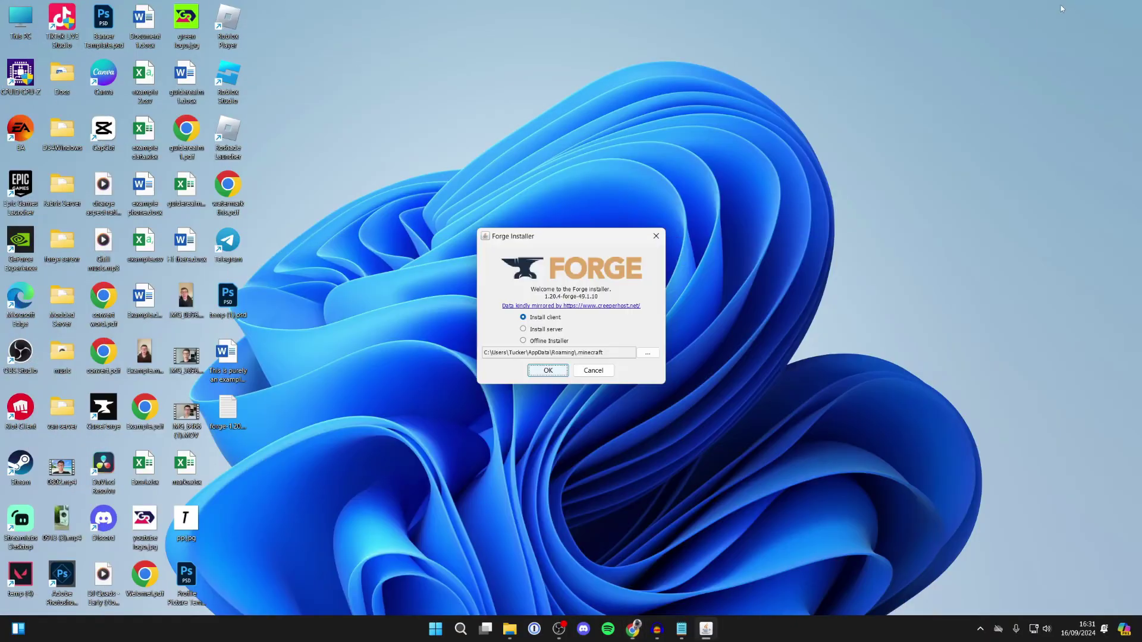
pyautogui.click(655, 236)
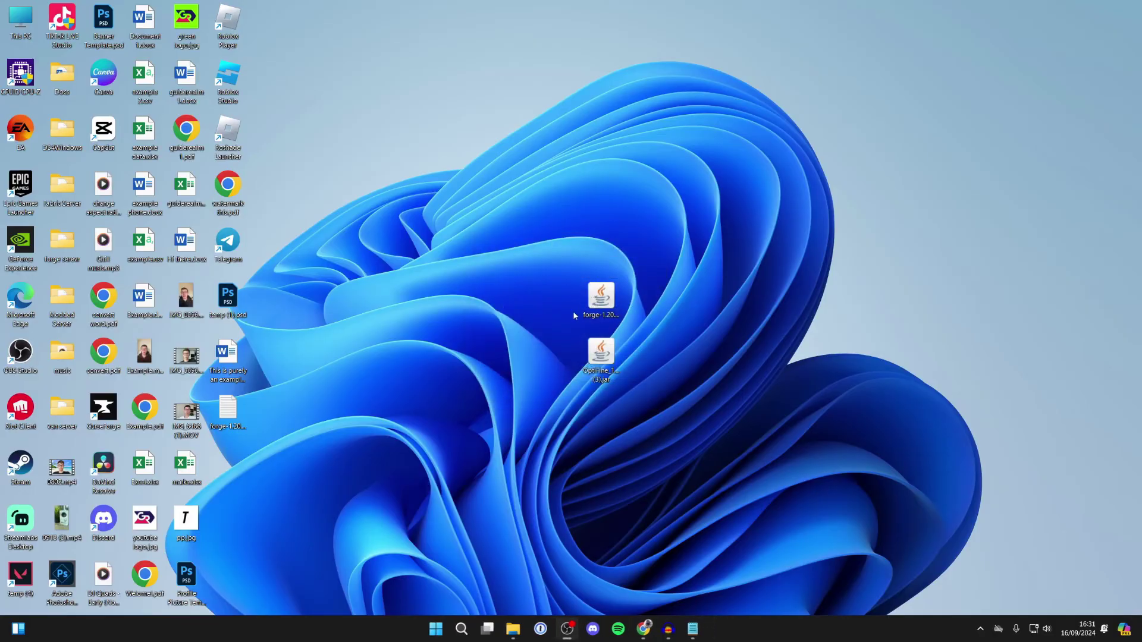
# Open the Forge installer with Java(TM) Platform SE binary as the permanent .jar app and install the Forge client
pyautogui.rightClick(602, 303)
pyautogui.moveTo(672, 323)
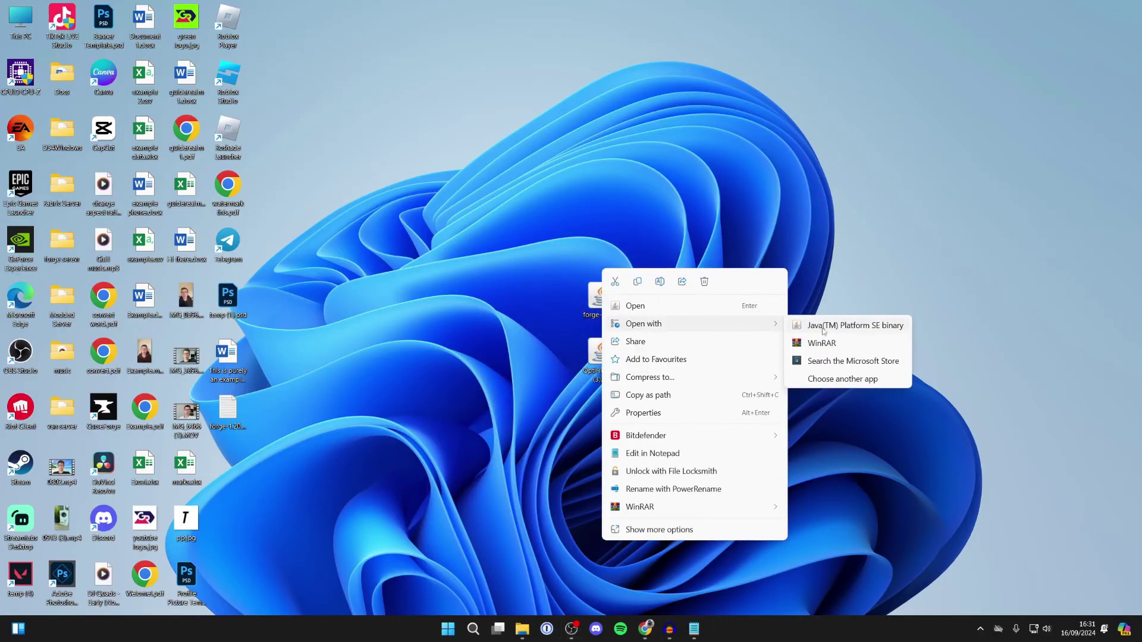
pyautogui.click(829, 379)
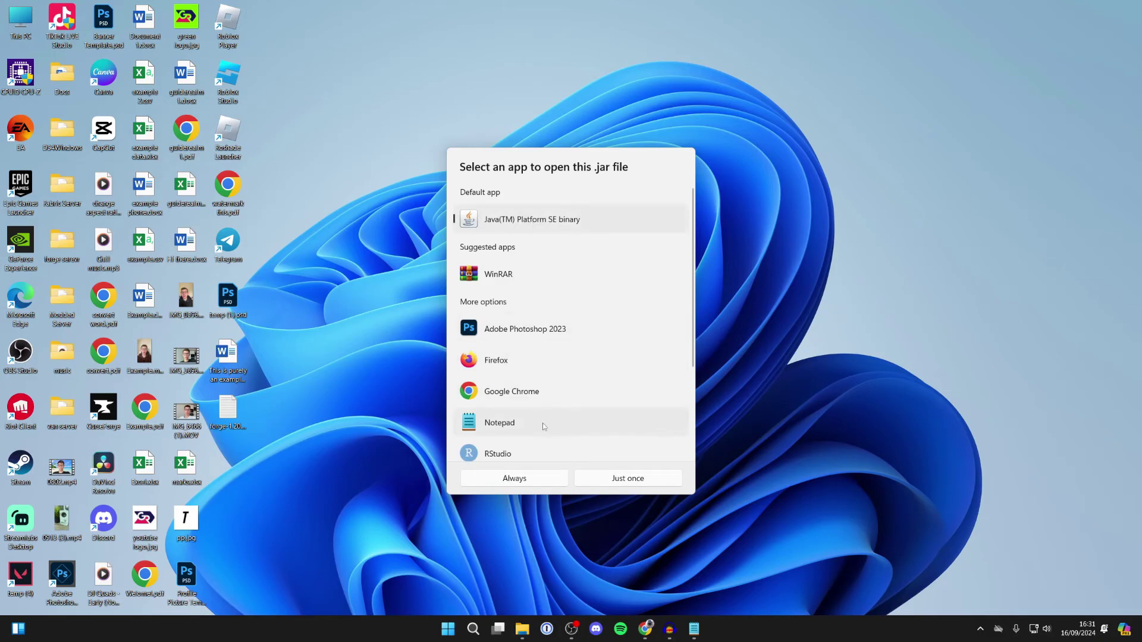
pyautogui.click(510, 478)
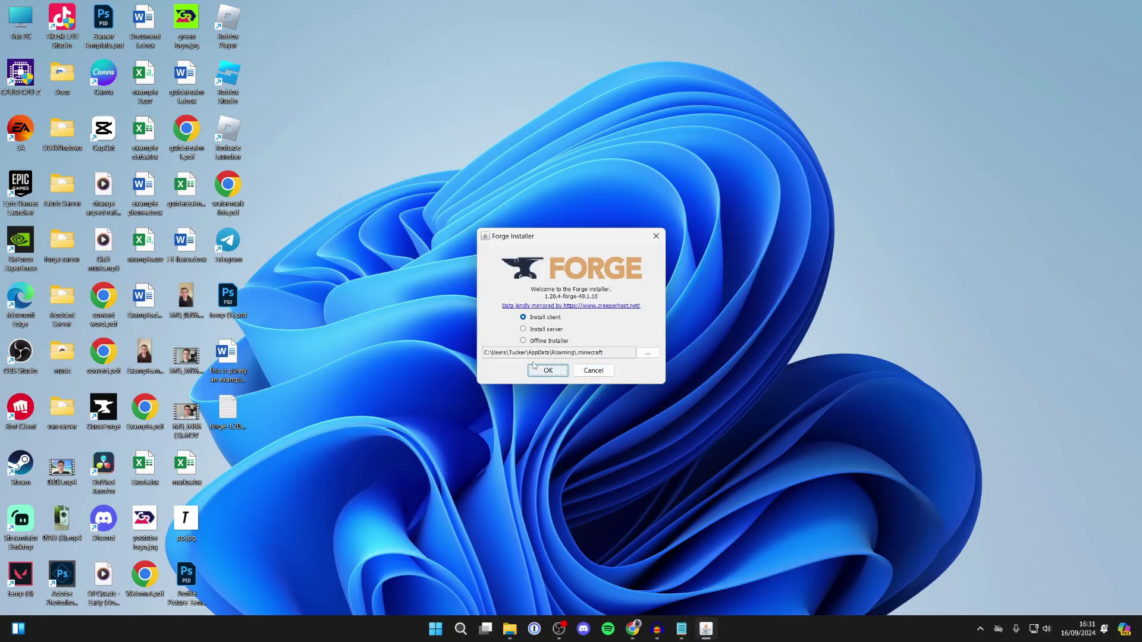
pyautogui.click(529, 321)
pyautogui.click(548, 370)
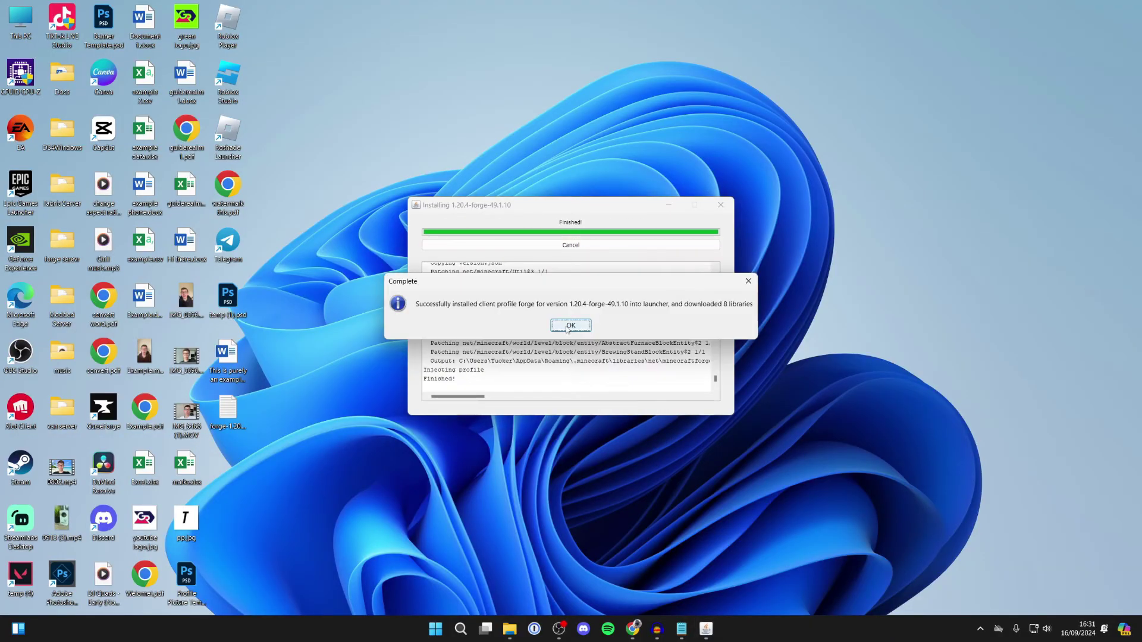
# Dismiss the Forge installer's completion message and open the Minecraft Launcher
pyautogui.click(570, 325)
pyautogui.click(472, 628)
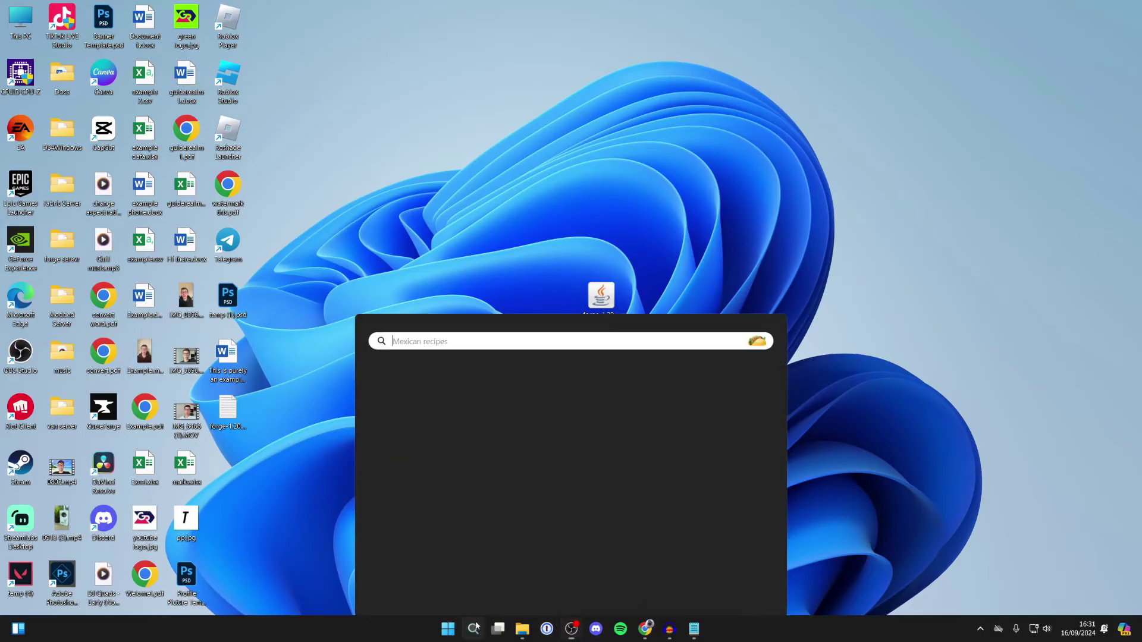
pyautogui.write('mine')
pyautogui.press('Return')
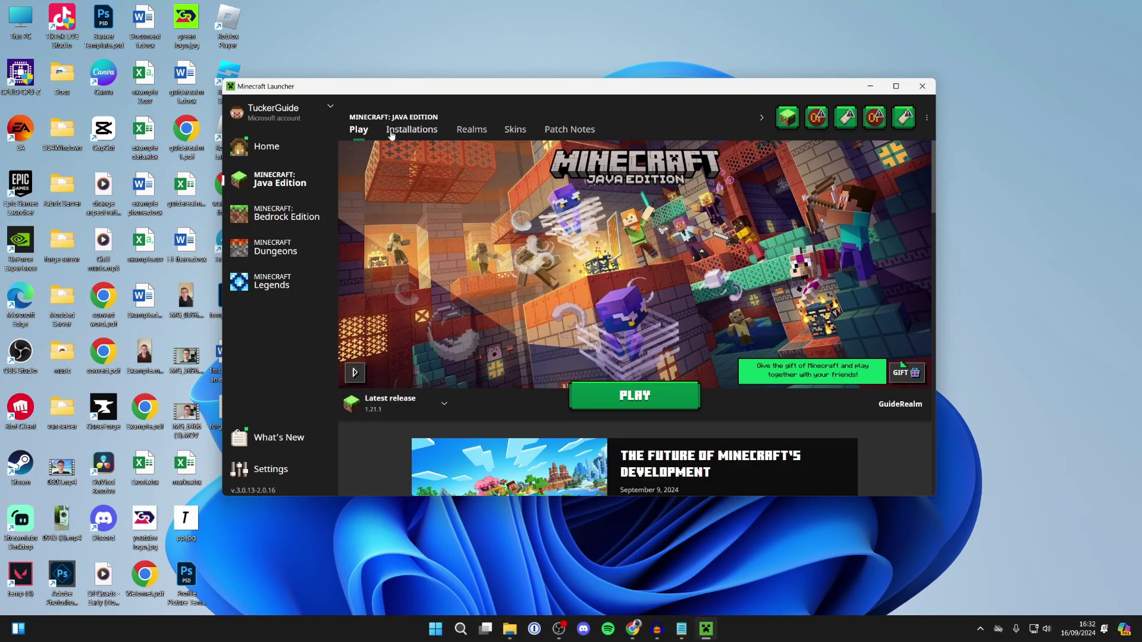
# Open the mods folder inside the game folder of the forge installation, version 1.20.4-forge-49.1.10
pyautogui.click(391, 131)
pyautogui.scroll(-10, 480, 238)
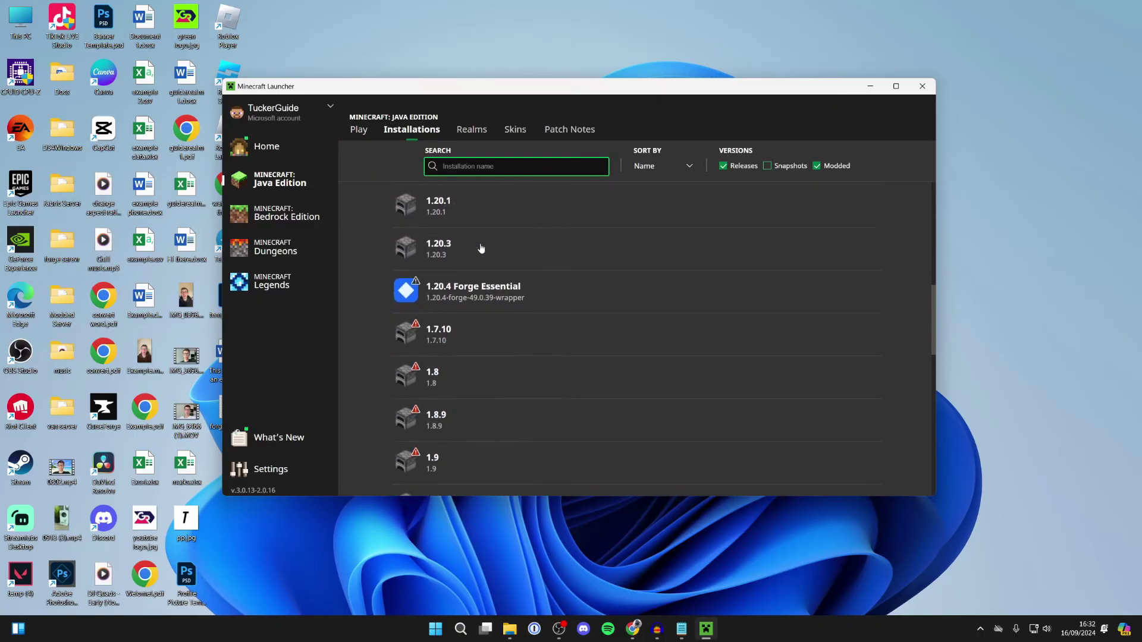
pyautogui.scroll(-10, 481, 248)
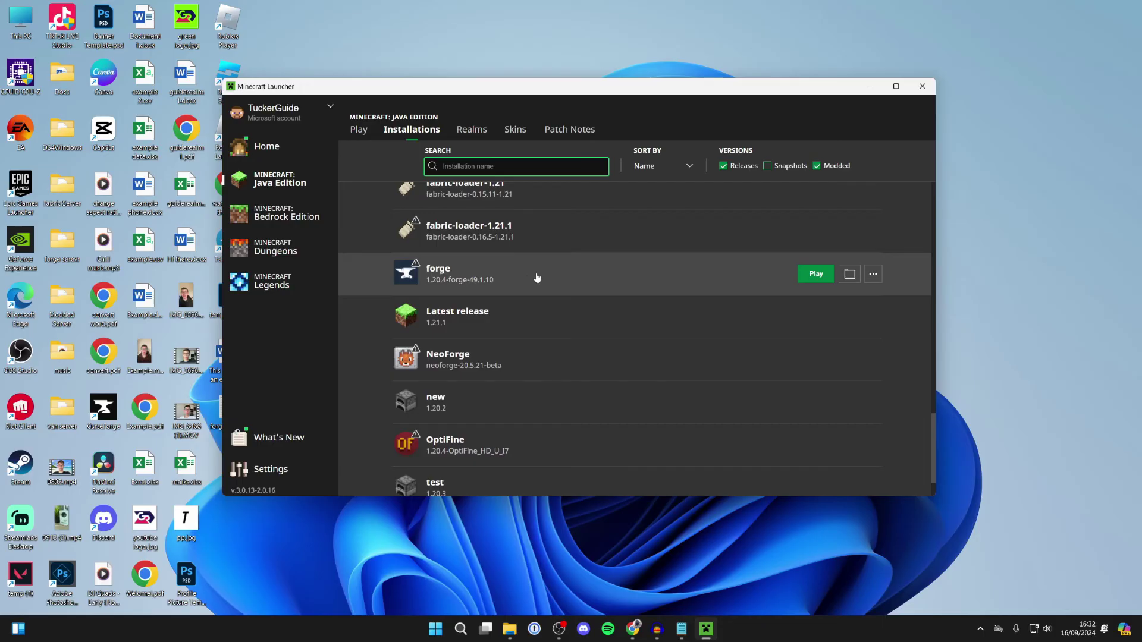
pyautogui.click(849, 275)
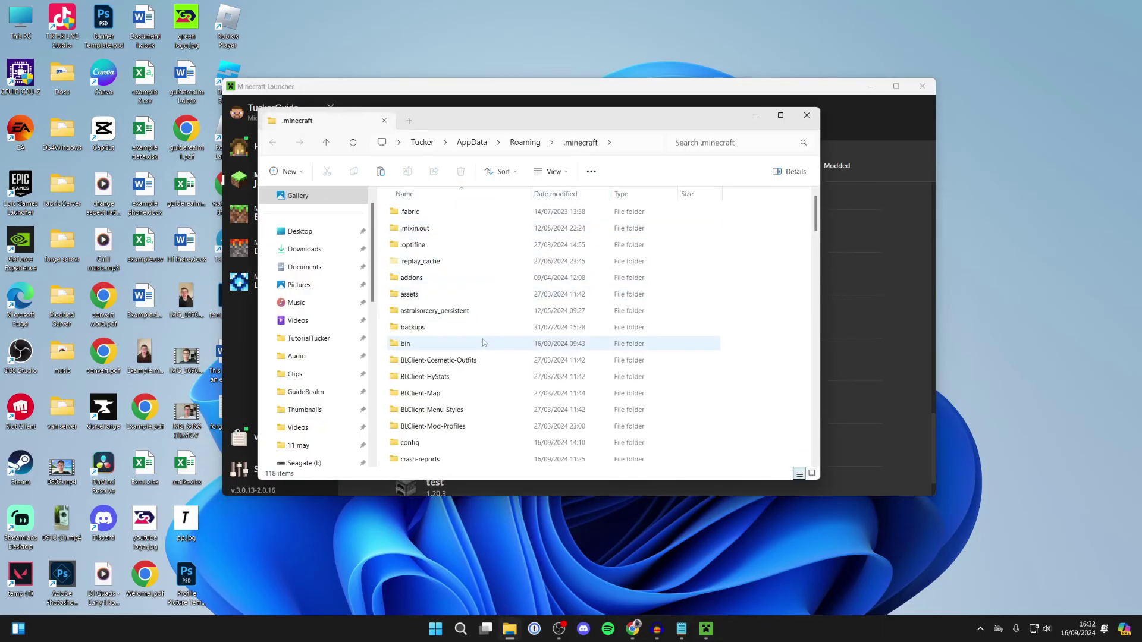
pyautogui.scroll(-3, 483, 339)
pyautogui.scroll(-4, 485, 340)
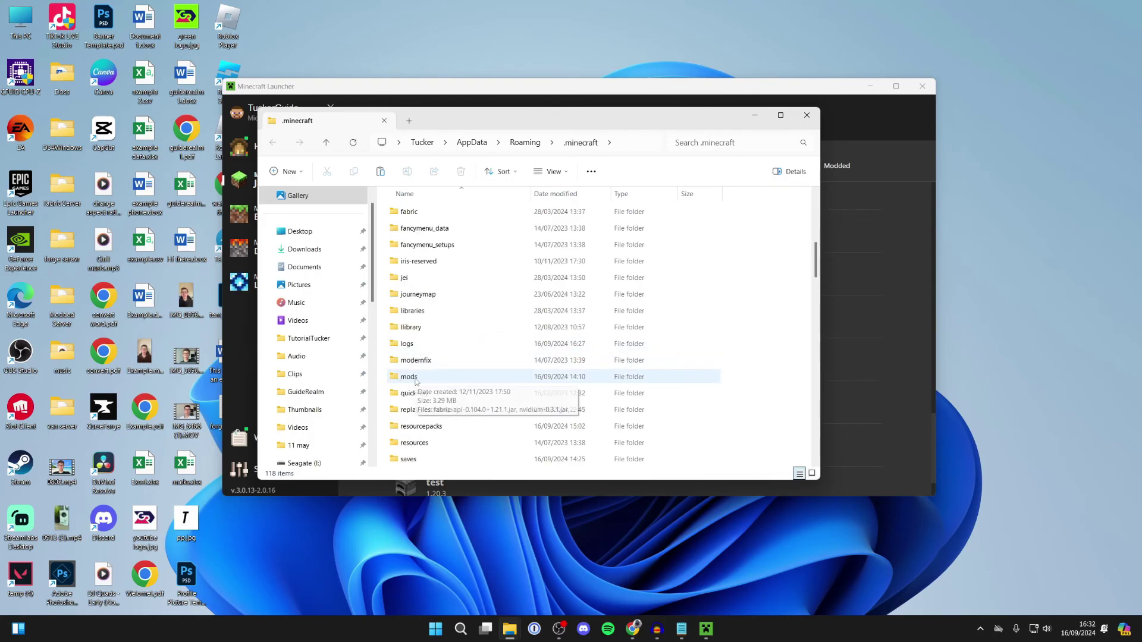
pyautogui.click(450, 375)
pyautogui.doubleClick(441, 377)
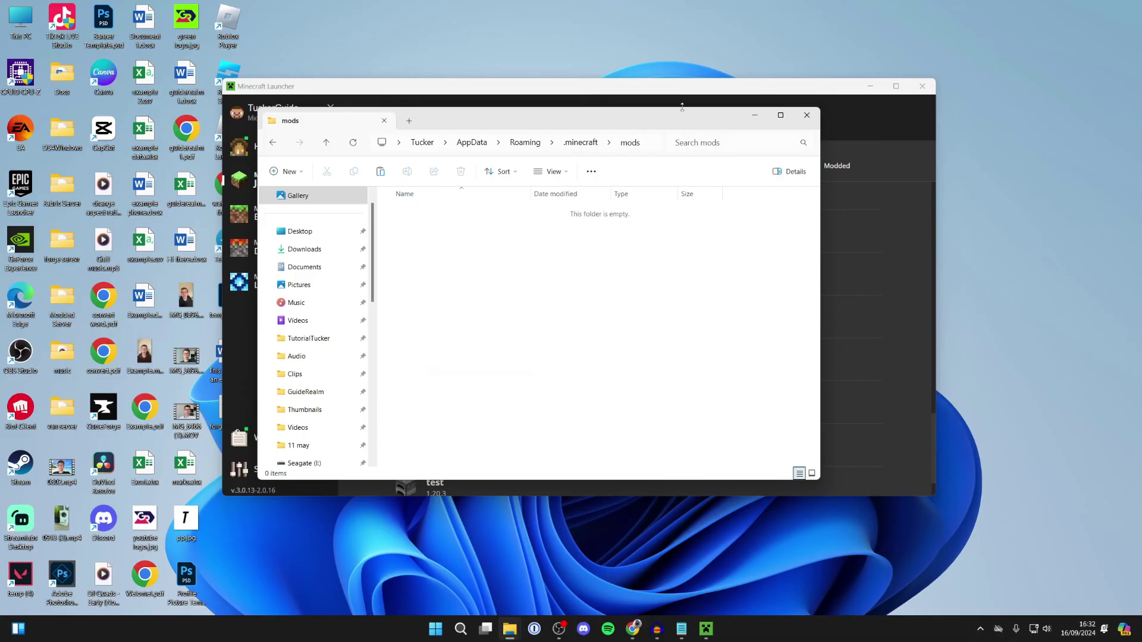
# Move the OptiFine_1.20.4_HD_U_I7 (3).jar file from the desktop into the mods folder and close the folder window
pyautogui.moveTo(692, 91); pyautogui.dragTo(243, 120)
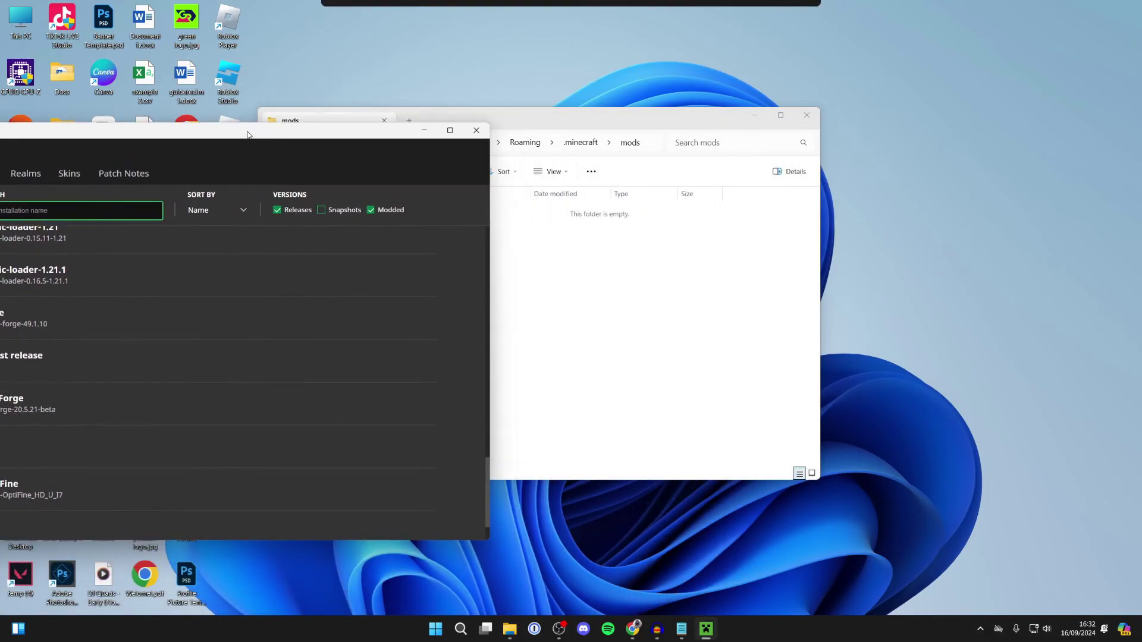
pyautogui.moveTo(631, 118); pyautogui.dragTo(372, 111)
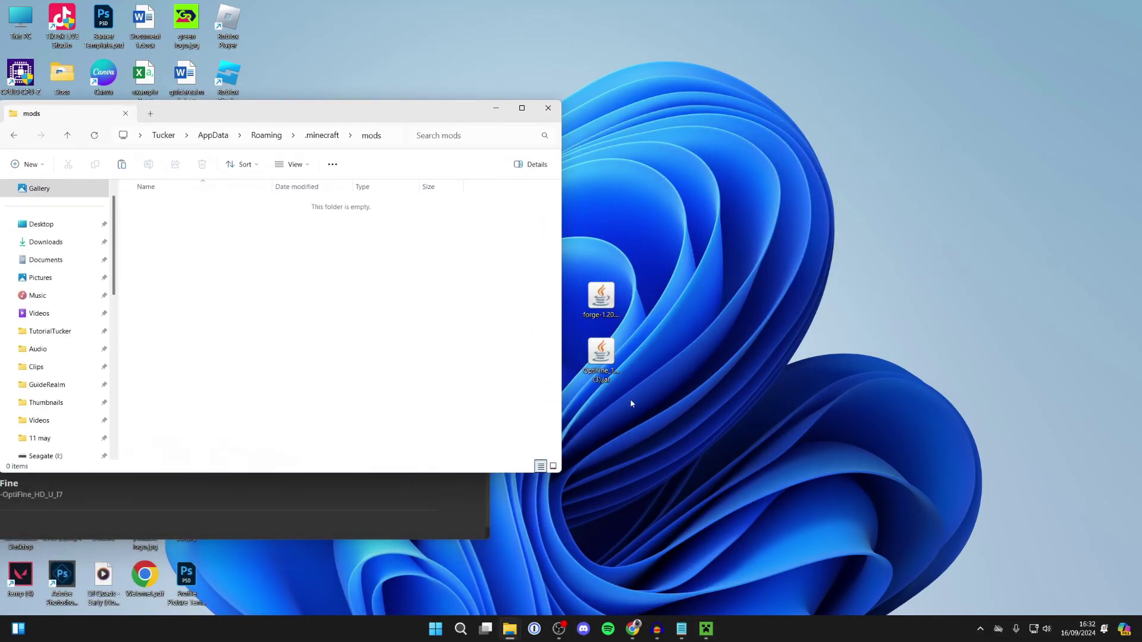
pyautogui.moveTo(600, 354); pyautogui.dragTo(370, 250)
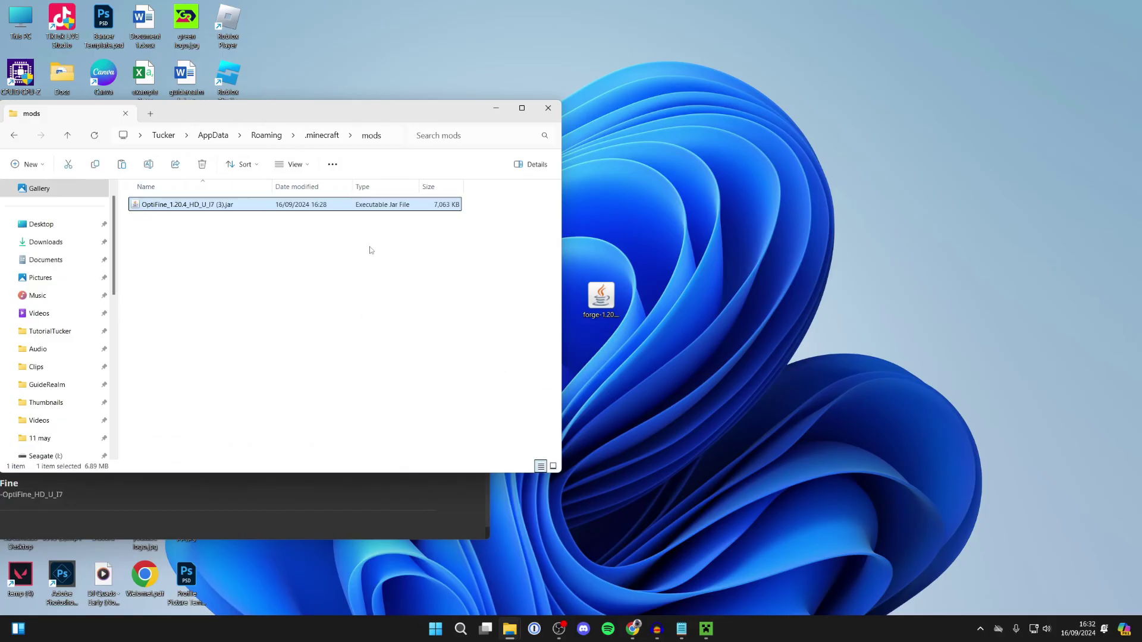
pyautogui.click(548, 108)
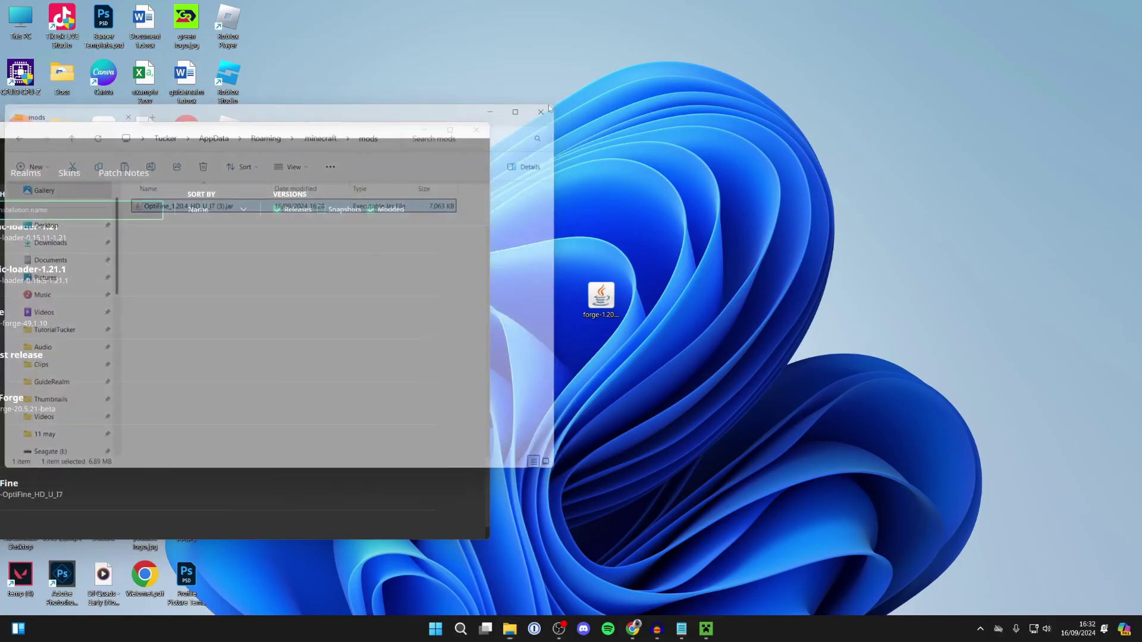
# Launch Minecraft: Java Edition with the forge 1.20.4-forge-49.1.10 installation, accepting the risks and turning off further warnings for it
pyautogui.moveTo(357, 119); pyautogui.dragTo(832, 78)
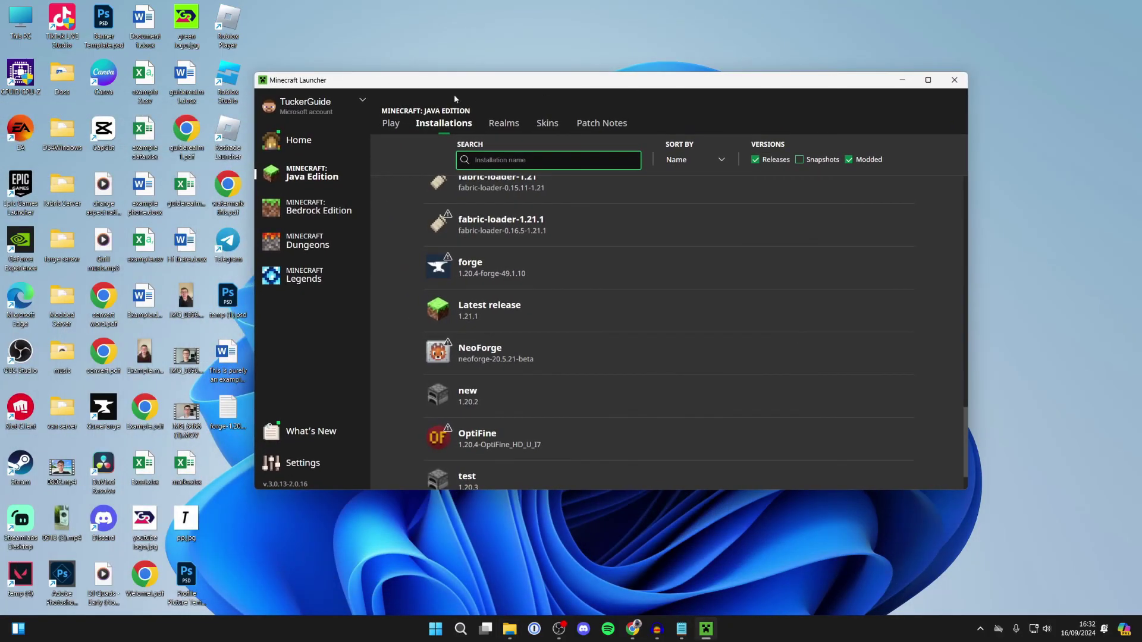
pyautogui.click(391, 123)
pyautogui.click(426, 394)
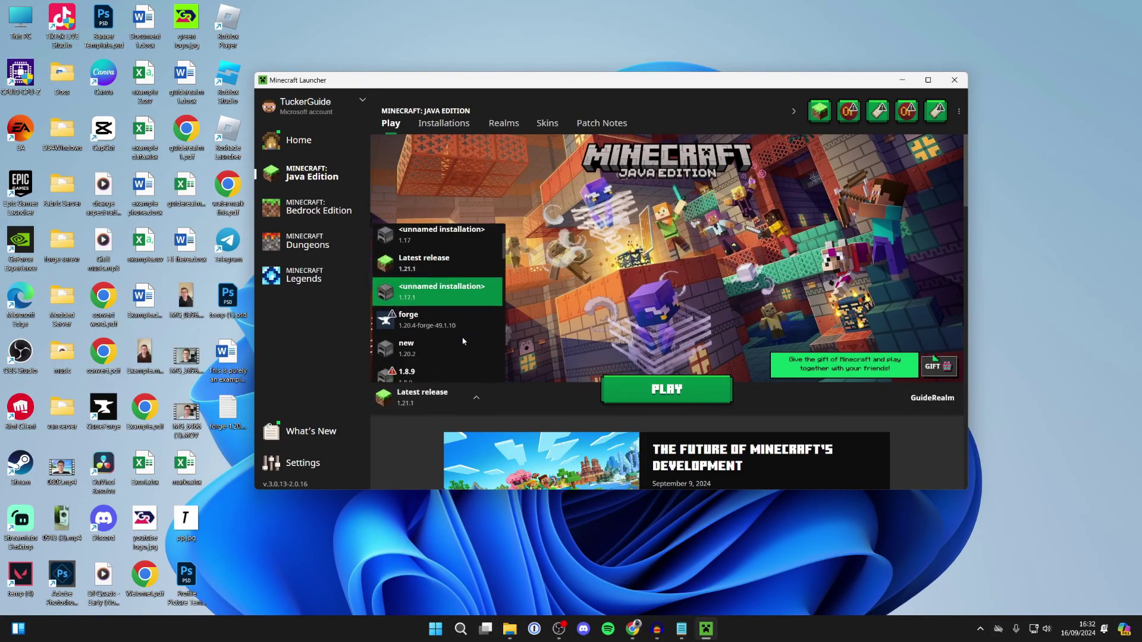
pyautogui.click(463, 321)
pyautogui.click(642, 384)
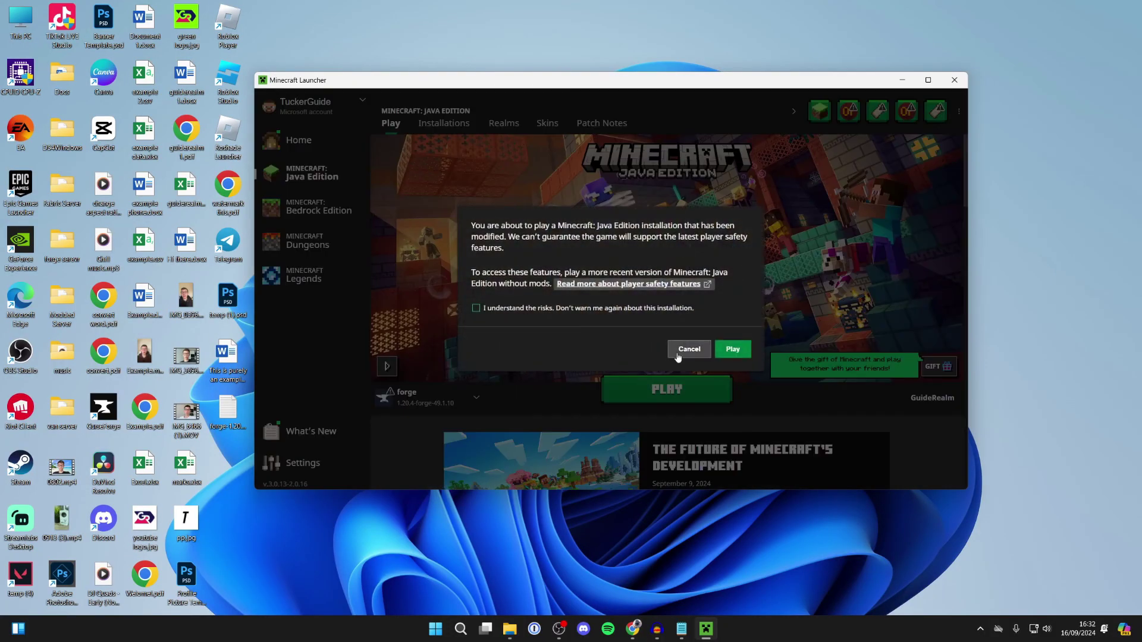
pyautogui.click(476, 308)
pyautogui.click(733, 349)
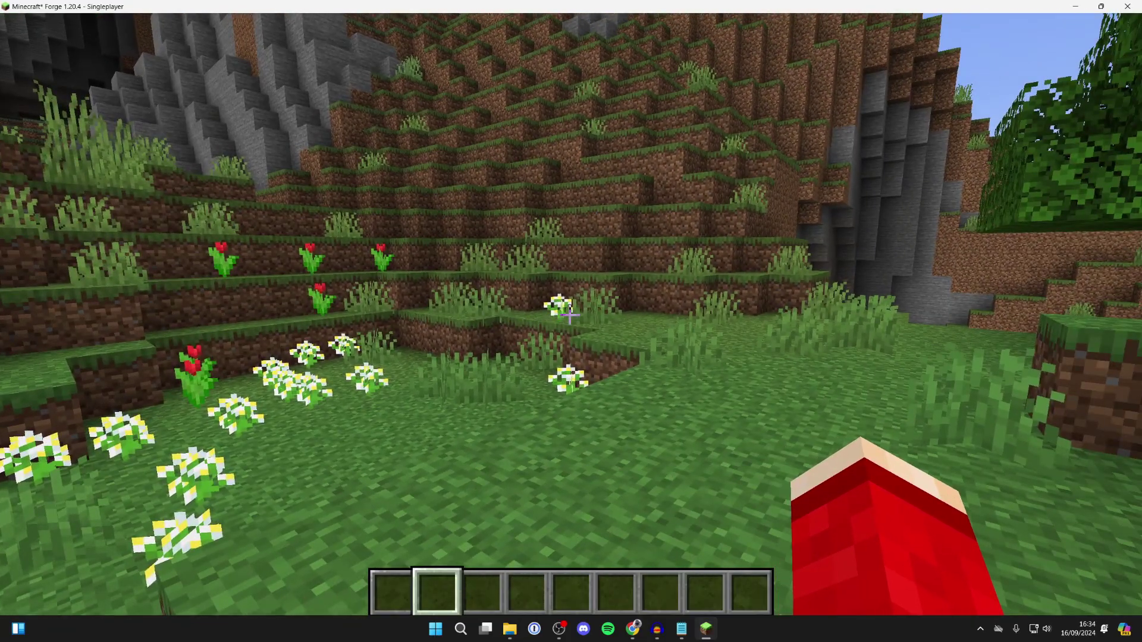
# Pause the game and view the Video Settings to check for OptiFine and its options
pyautogui.press('Escape')
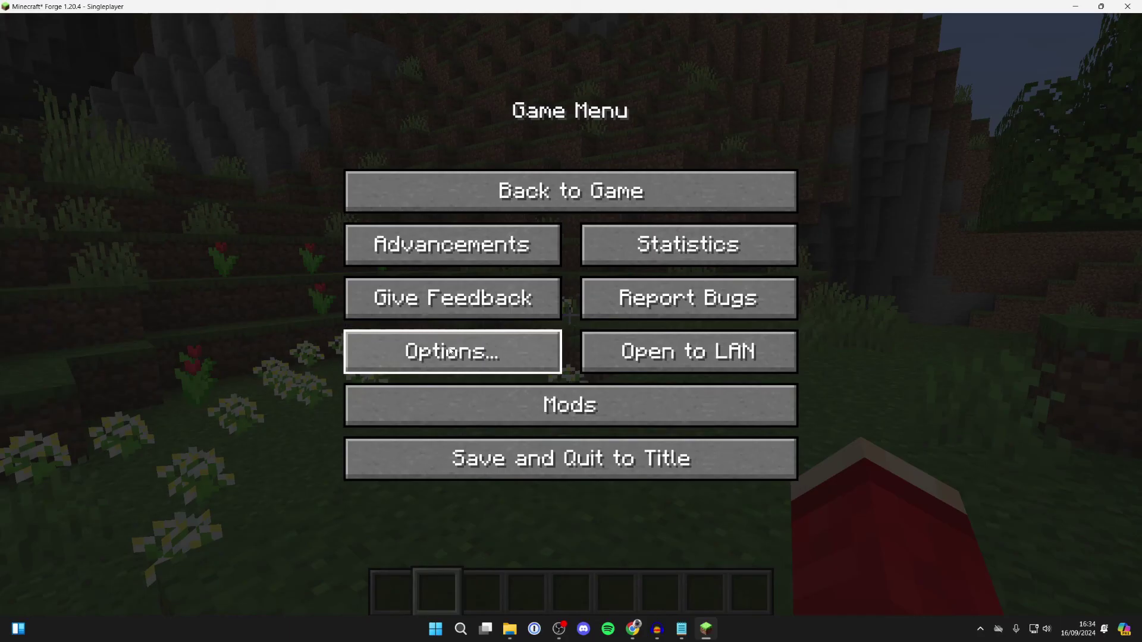
pyautogui.click(451, 352)
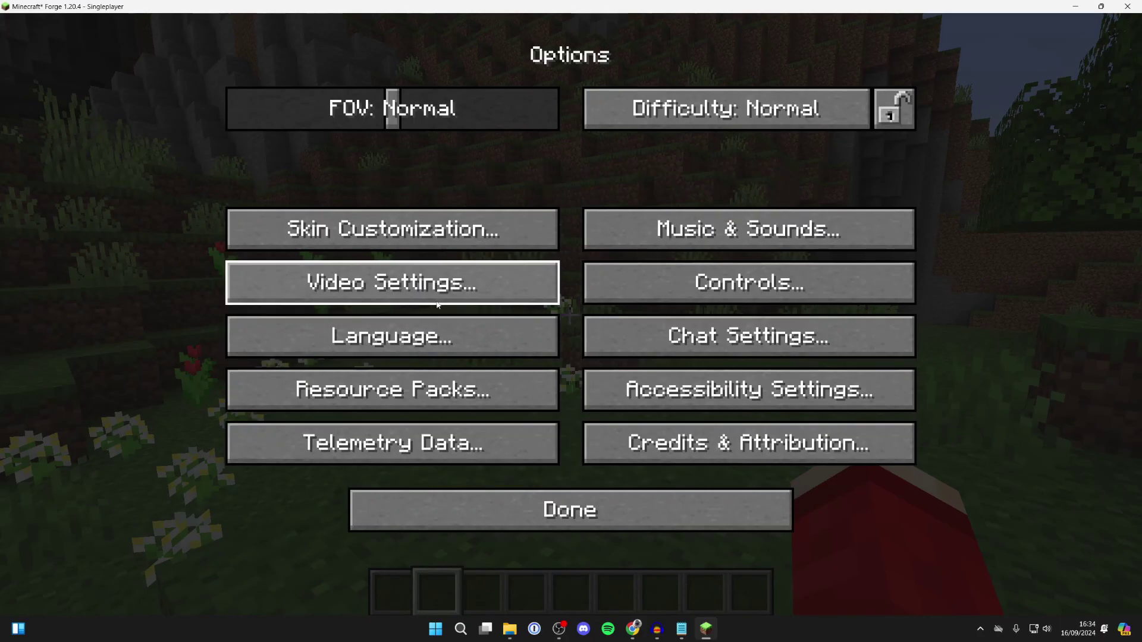
pyautogui.click(280, 281)
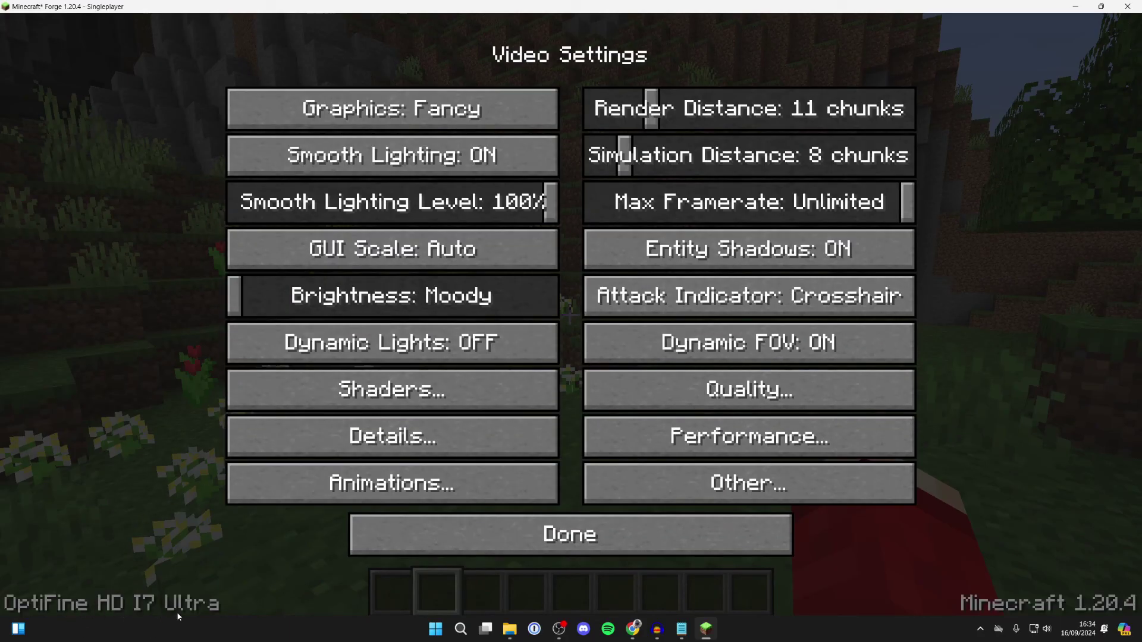
pyautogui.moveTo(686, 278)
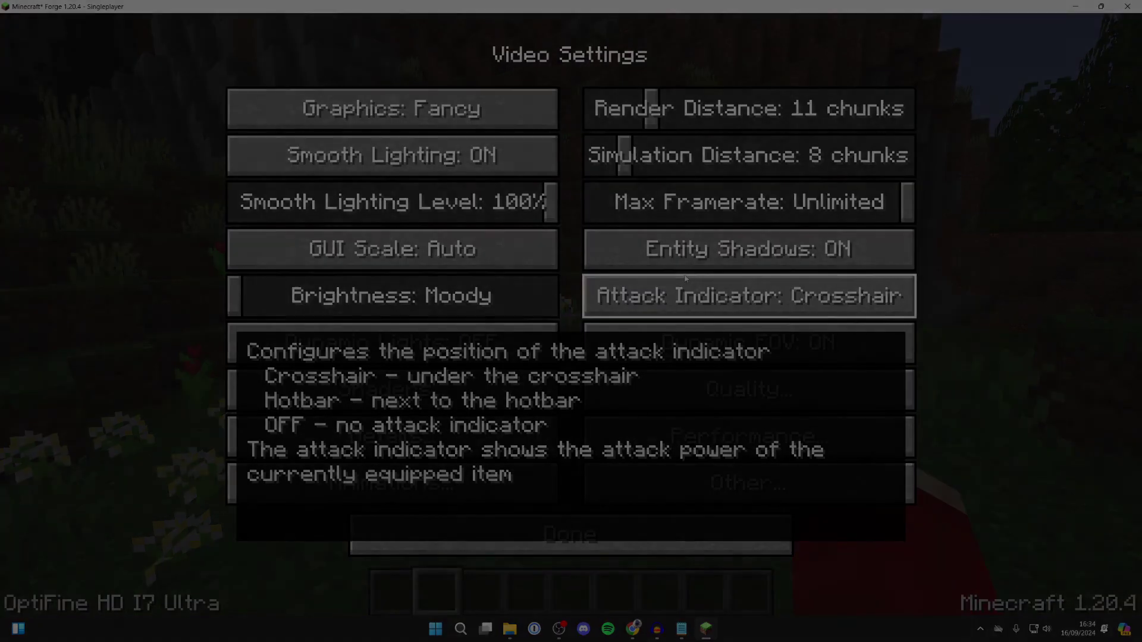